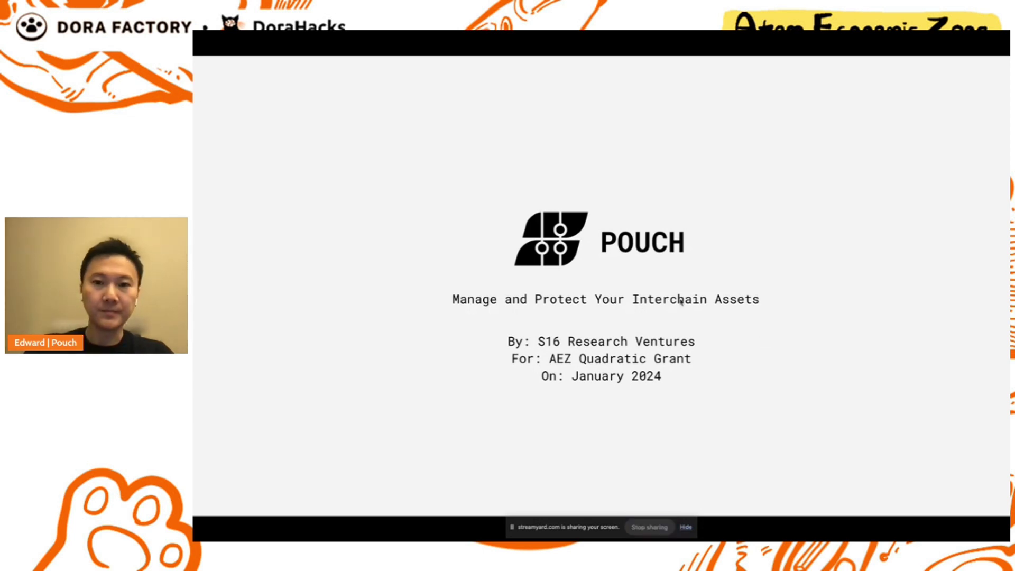
Advance through the Problem, Solution and How it works slides
{"action": "key", "text": "Right"}
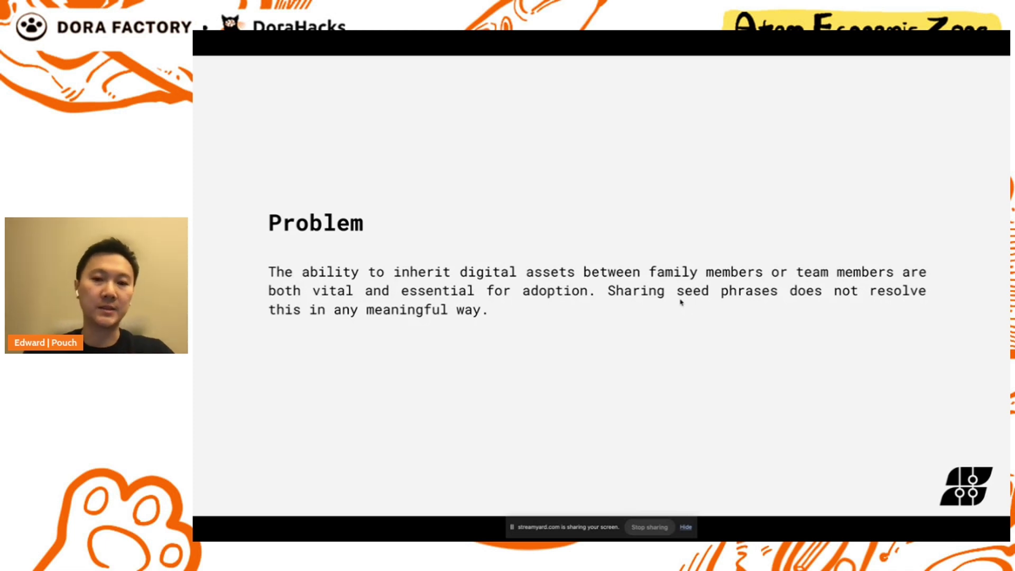
{"action": "key", "text": "Right"}
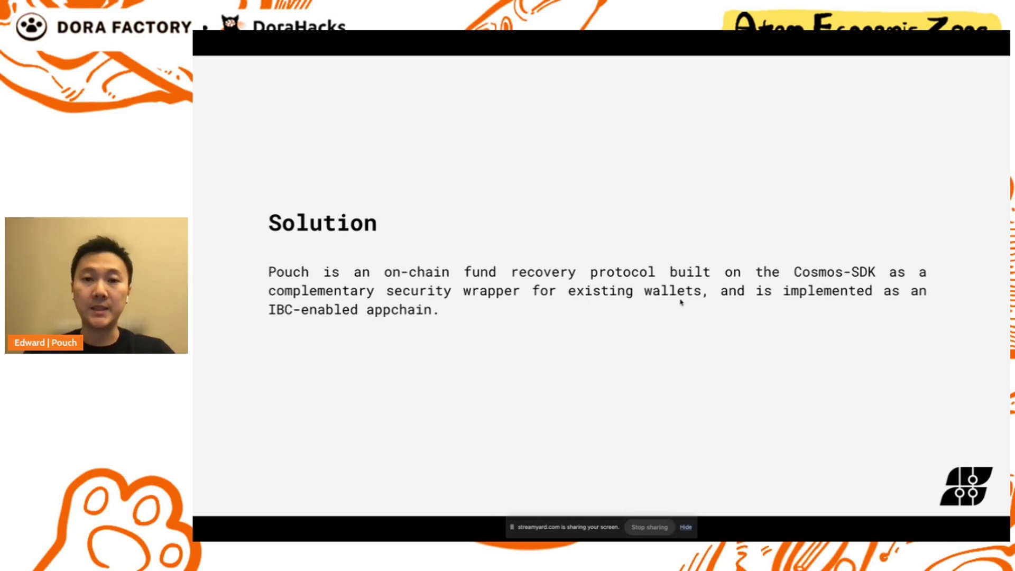
{"action": "key", "text": "Right"}
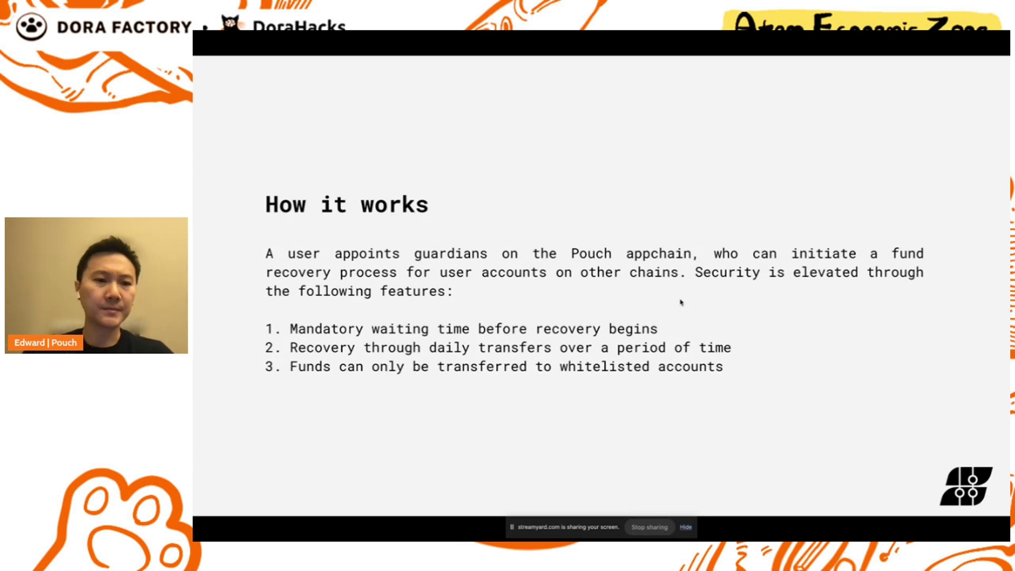
Advance to the Opportunity slide
{"action": "key", "text": "Right"}
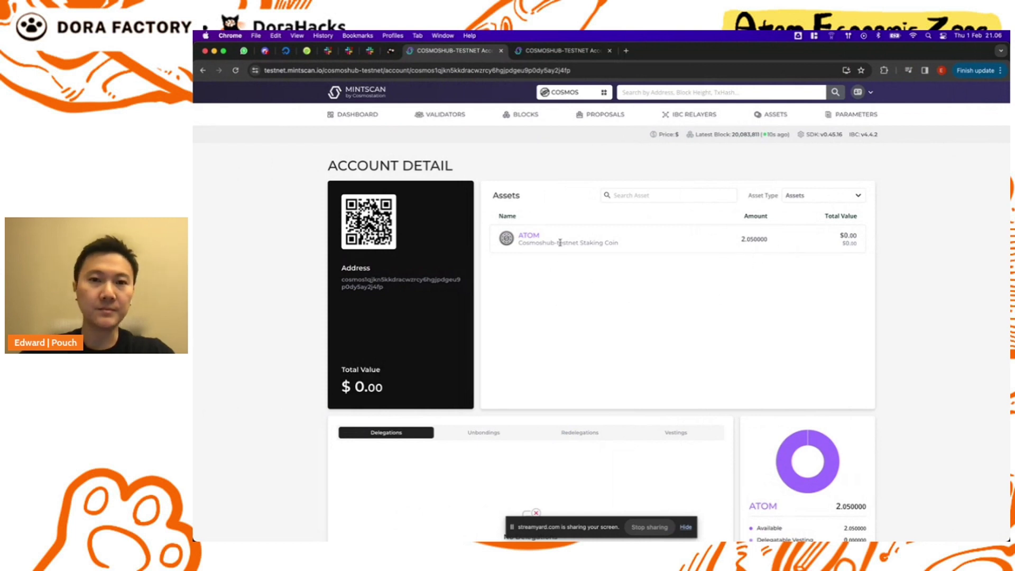
View the second Cosmos Hub testnet account on Mintscan, holding 0.000000 ATOM
{"action": "left_click", "coordinate": [550, 55]}
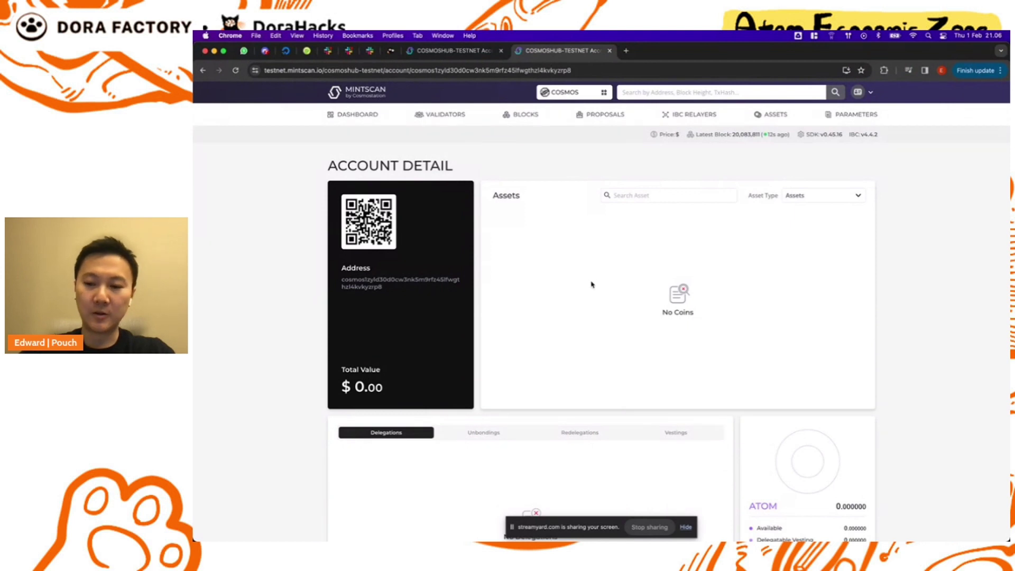
{"action": "scroll", "coordinate": [591, 284], "scroll_direction": "down", "scroll_amount": 2}
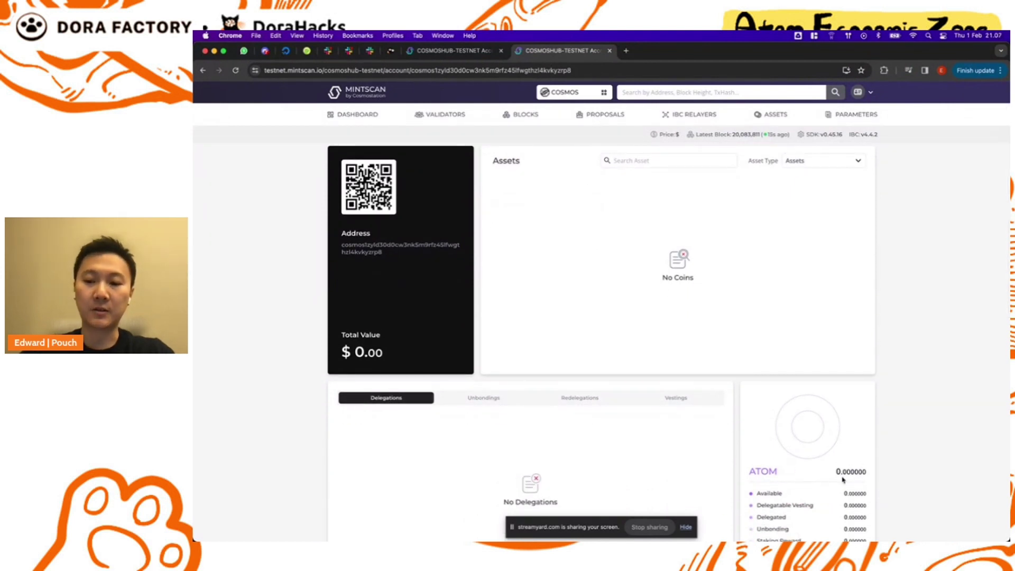
{"action": "scroll", "coordinate": [642, 312], "scroll_direction": "up", "scroll_amount": 2}
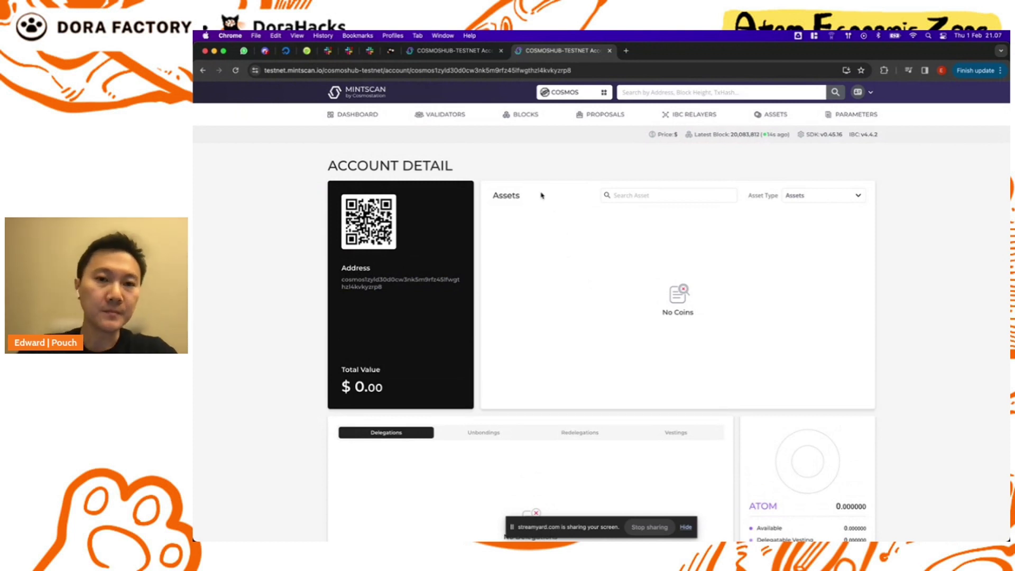
Launch the Pouch Groups demo from the Pouch project page on DoraHacks
{"action": "left_click", "coordinate": [391, 50]}
{"action": "mouse_move", "coordinate": [396, 97]}
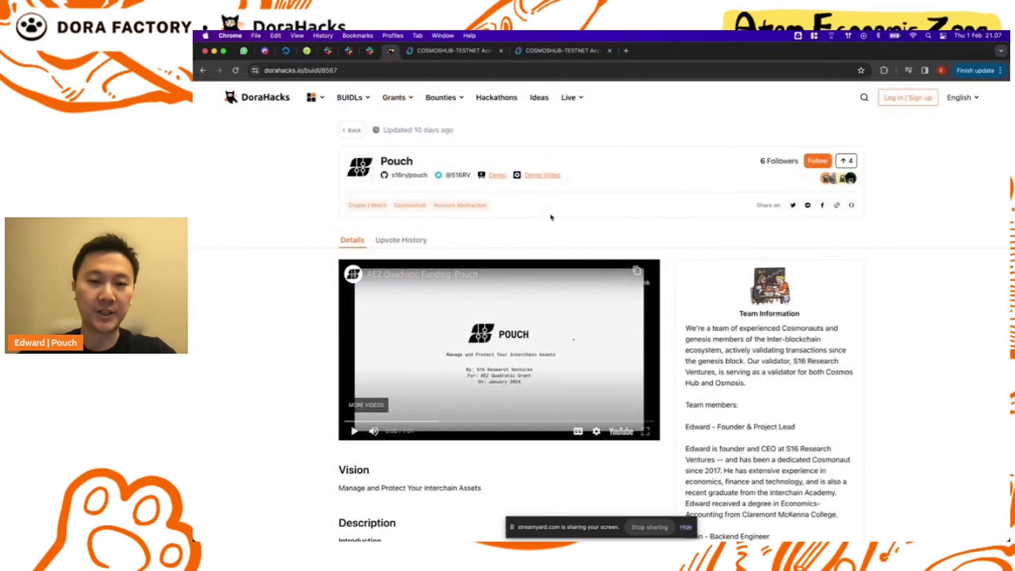
{"action": "left_click", "coordinate": [495, 178]}
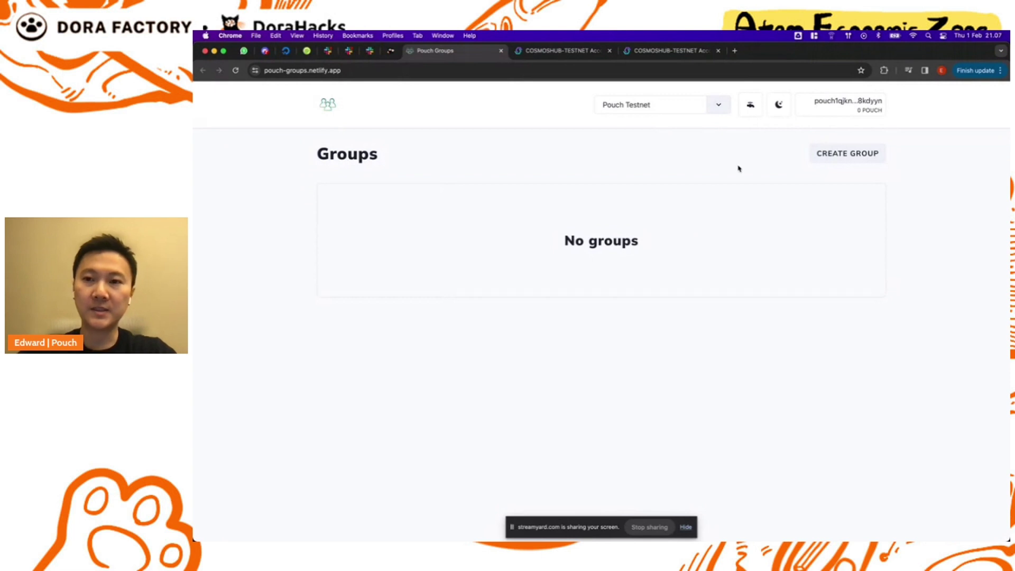
Request faucet tokens, raising the connected wallet's balance from 0 to 1 POUCH
{"action": "left_click", "coordinate": [750, 105]}
{"action": "left_click", "coordinate": [629, 176]}
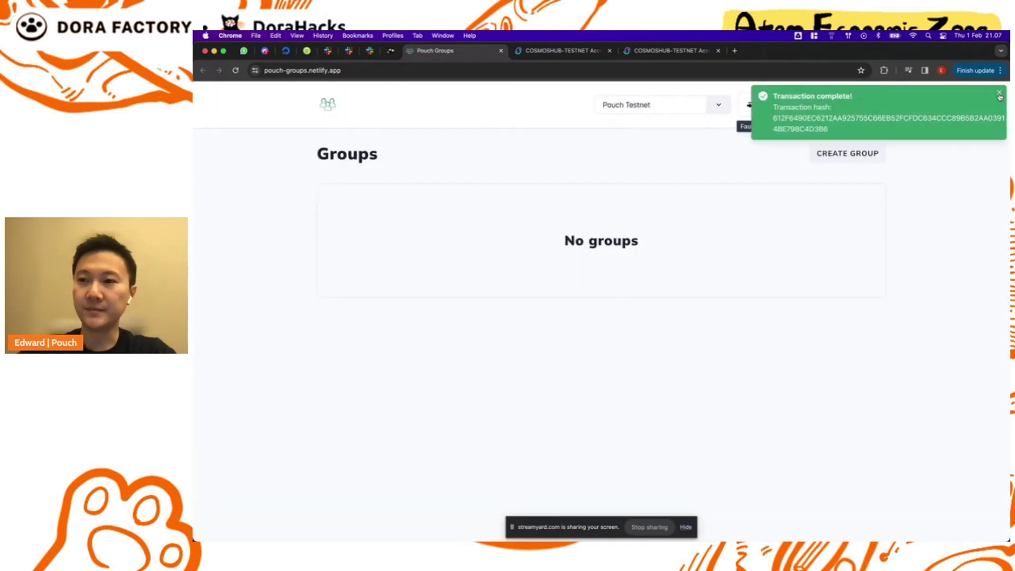
{"action": "left_click", "coordinate": [999, 93]}
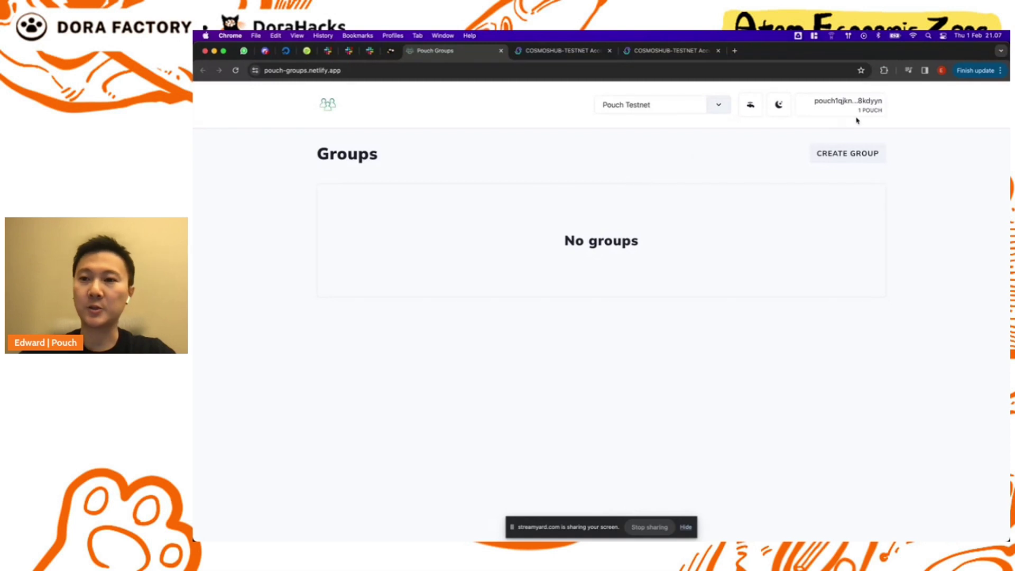
Start a new group named 'Fund Recovery Guardians' with yourself as admin
{"action": "left_click", "coordinate": [855, 159]}
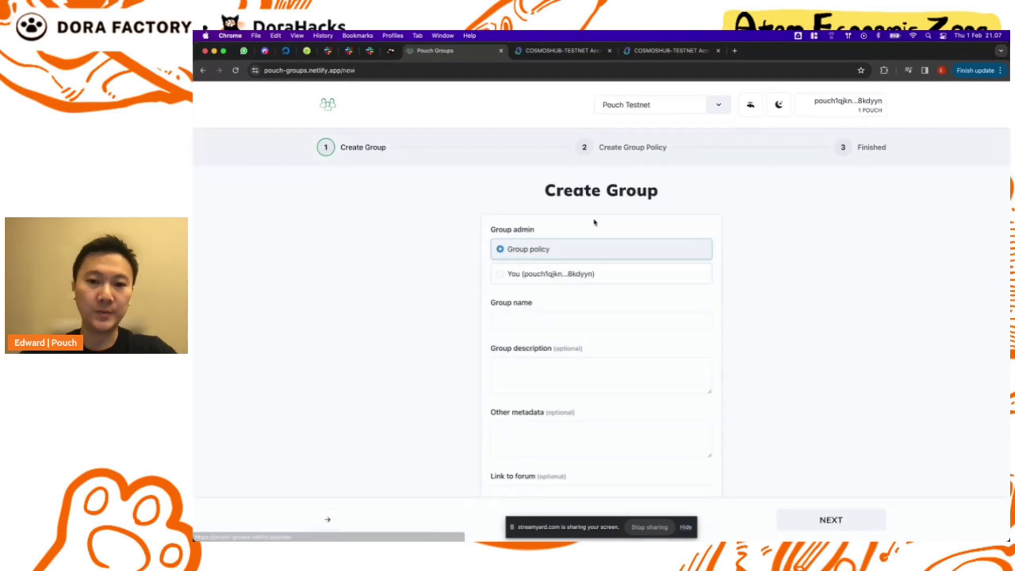
{"action": "left_click", "coordinate": [532, 283]}
{"action": "left_click", "coordinate": [526, 321]}
{"action": "type", "text": "Fund Recovery Guardians"}
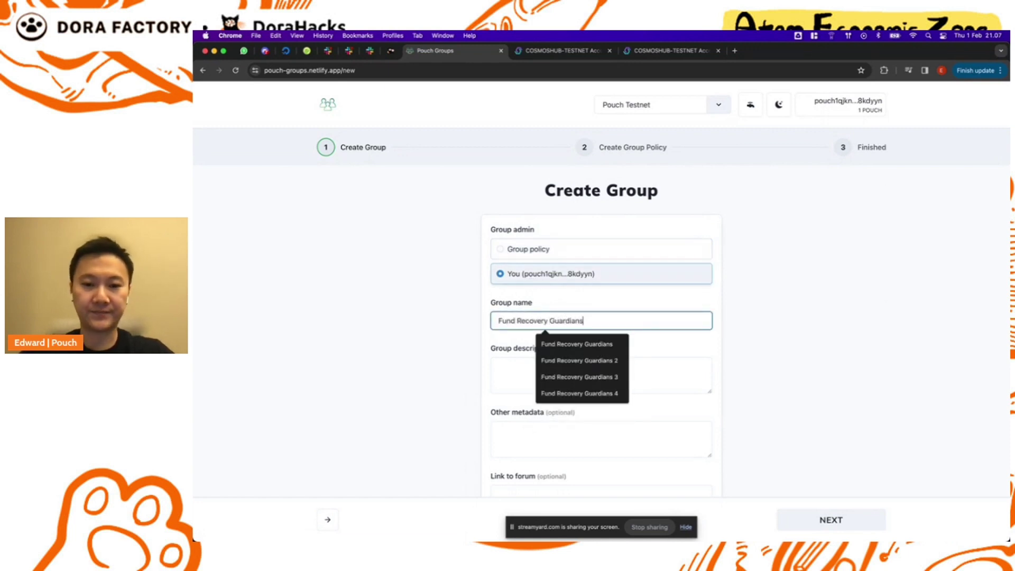
{"action": "left_click", "coordinate": [769, 336]}
{"action": "scroll", "coordinate": [669, 311], "scroll_direction": "down", "scroll_amount": 2}
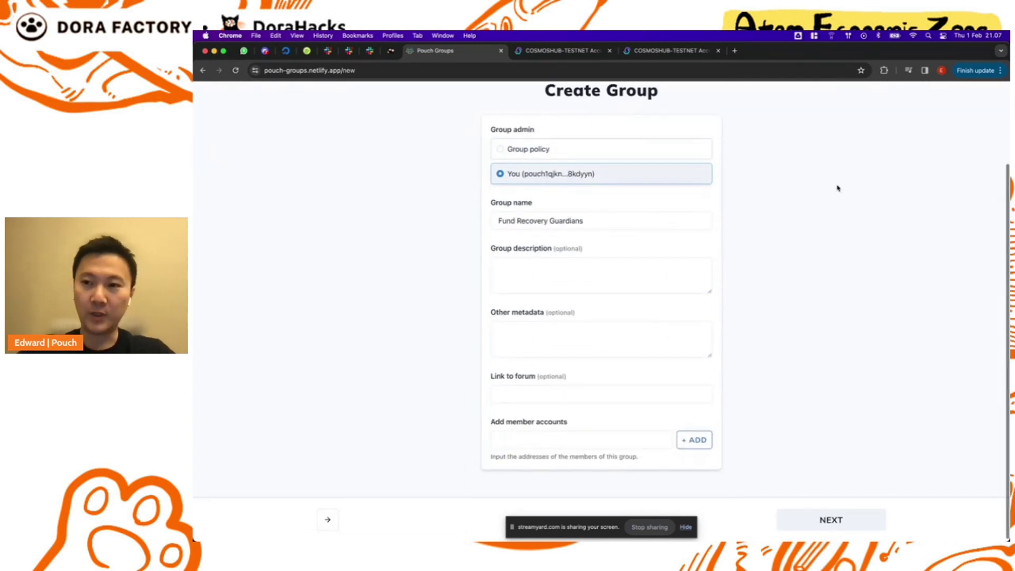
Add your Keplr Pouch Testnet address as the first member account
{"action": "left_click", "coordinate": [884, 70]}
{"action": "left_click", "coordinate": [798, 139]}
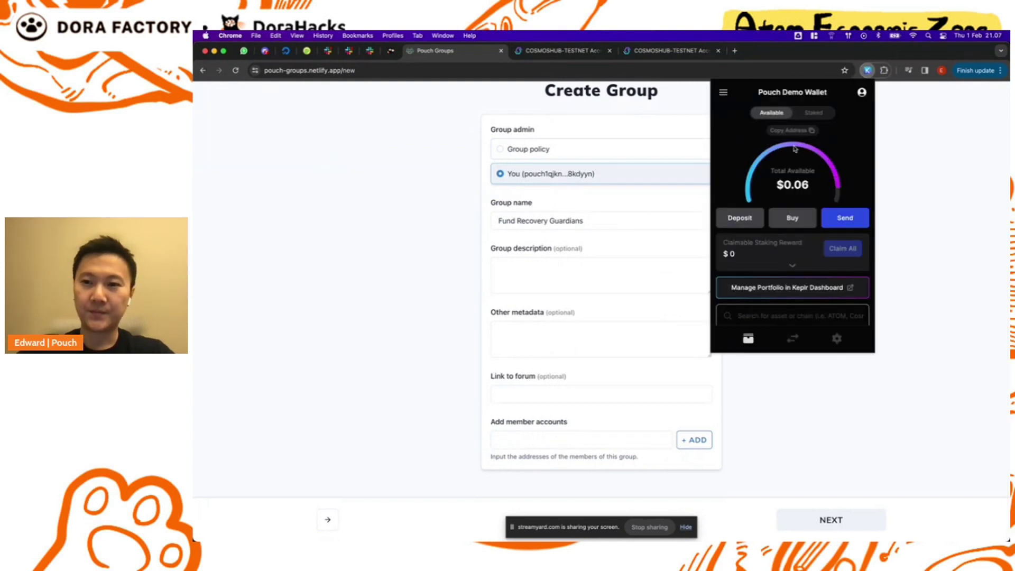
{"action": "left_click", "coordinate": [784, 133]}
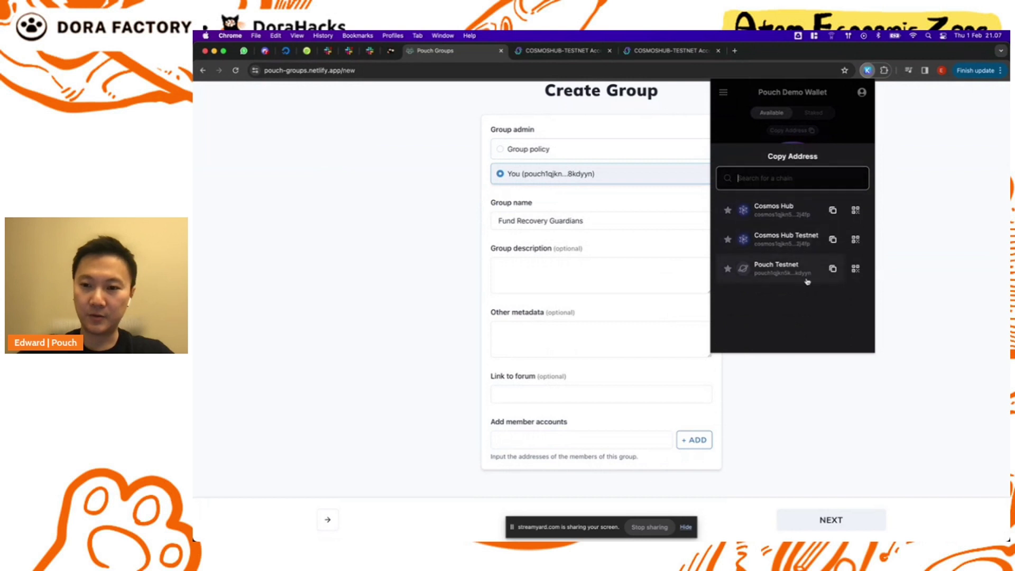
{"action": "left_click", "coordinate": [833, 270]}
{"action": "left_click", "coordinate": [586, 407]}
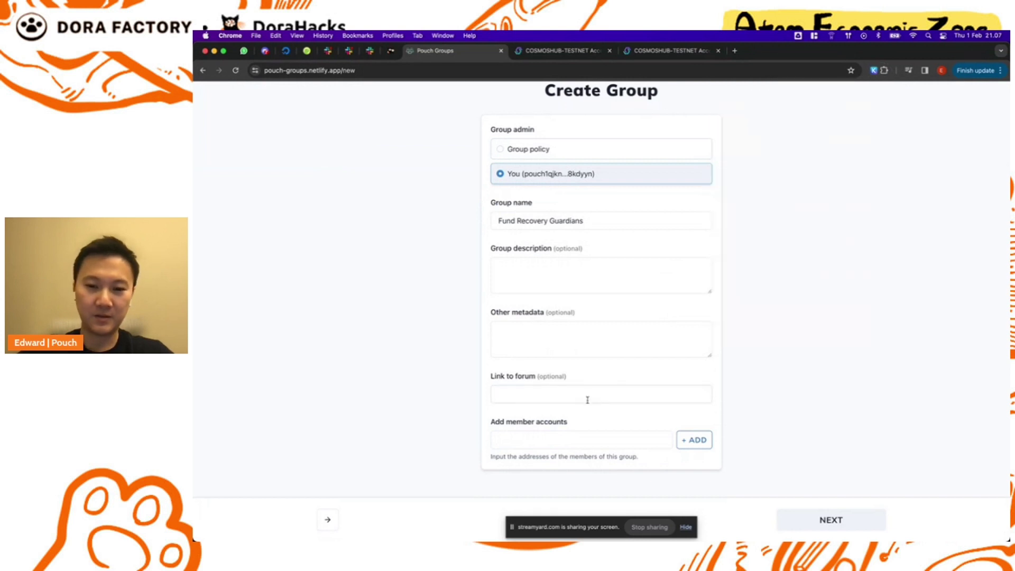
{"action": "left_click", "coordinate": [566, 435]}
{"action": "key", "text": "super+v"}
{"action": "left_click", "coordinate": [684, 440]}
Add the first guardian address from the address file as a member
{"action": "scroll", "coordinate": [657, 372], "scroll_direction": "down", "scroll_amount": 2}
{"action": "left_click_drag", "start_coordinate": [194, 281], "coordinate": [464, 296]}
{"action": "double_click", "coordinate": [328, 85]}
{"action": "key", "text": "super+c"}
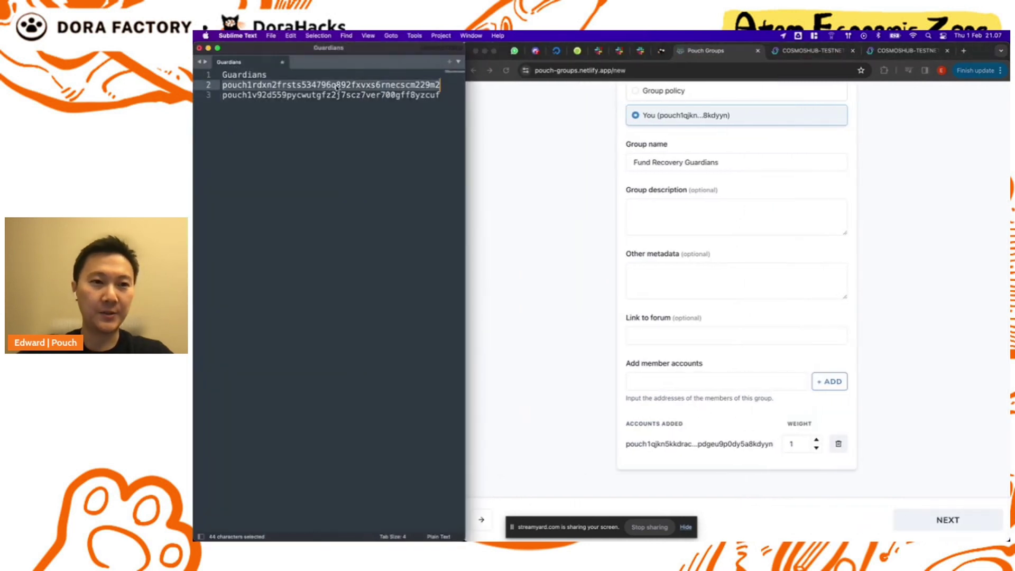
{"action": "left_click", "coordinate": [742, 380]}
{"action": "key", "text": "super+v"}
{"action": "left_click", "coordinate": [830, 381]}
Add the second guardian address as a member, giving three members of weight 1
{"action": "left_click", "coordinate": [378, 151]}
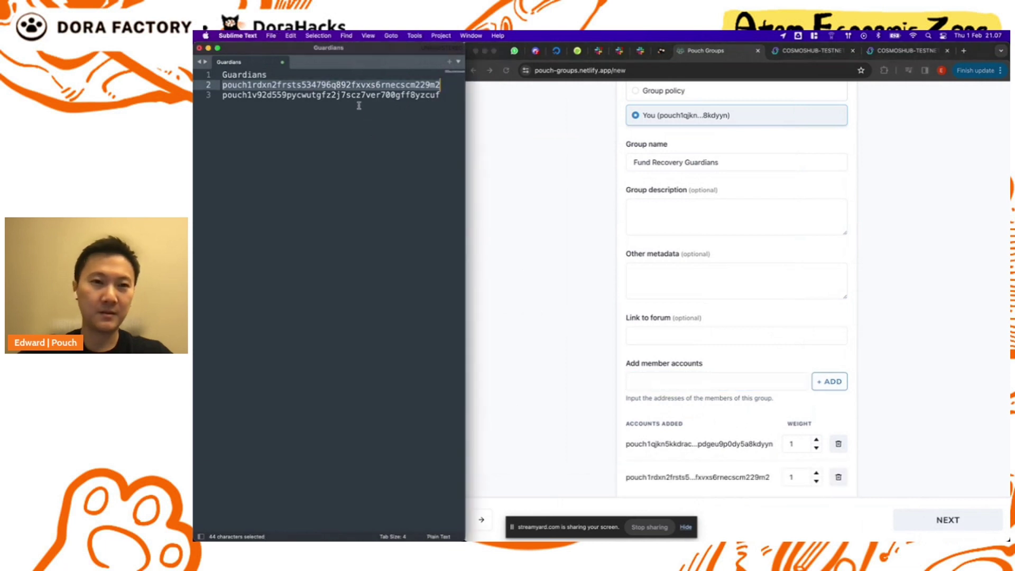
{"action": "double_click", "coordinate": [351, 95]}
{"action": "key", "text": "super+c"}
{"action": "left_click", "coordinate": [668, 379]}
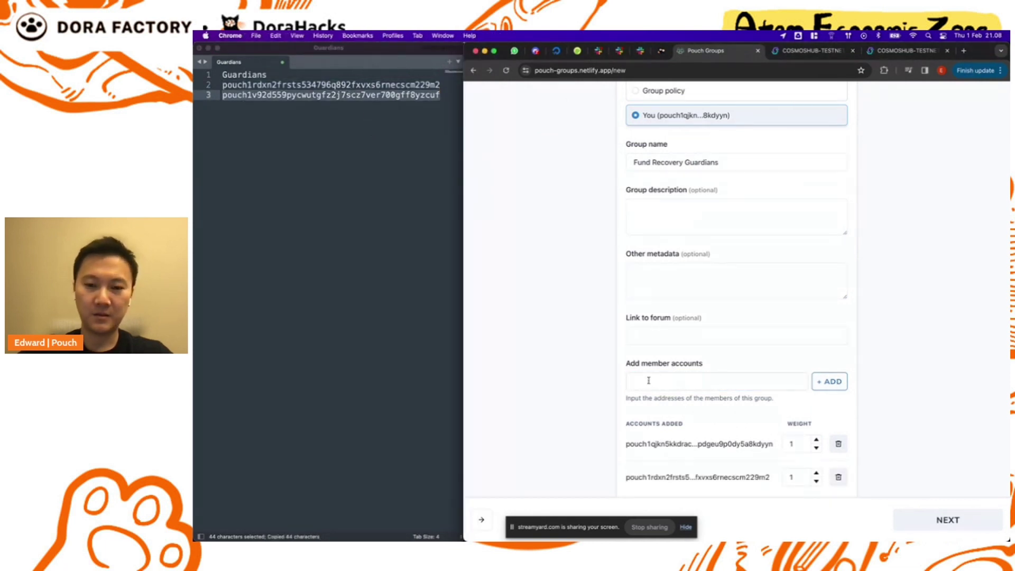
{"action": "key", "text": "super+v"}
{"action": "left_click", "coordinate": [828, 382]}
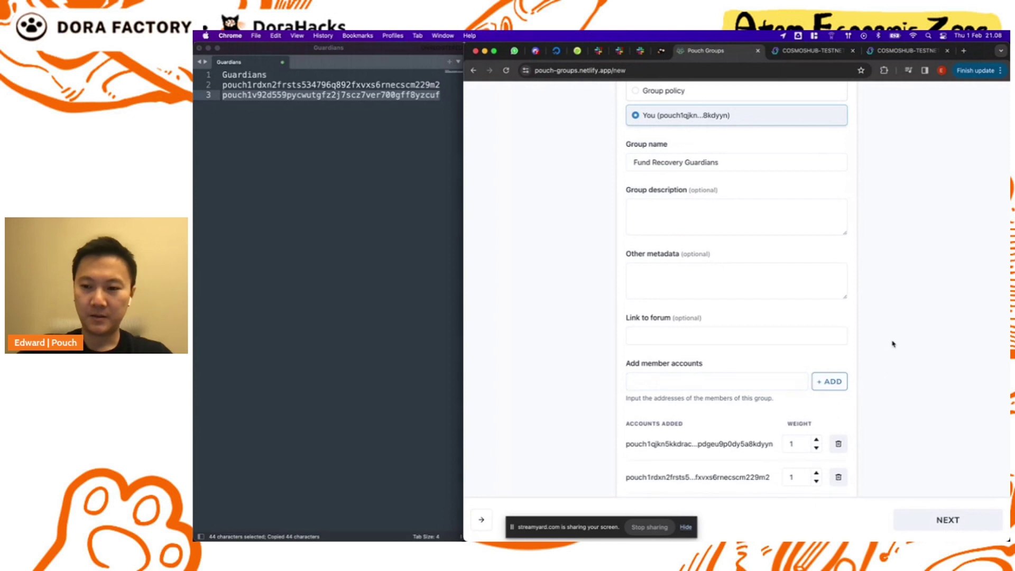
{"action": "key", "text": "ctrl+alt+Return"}
{"action": "scroll", "coordinate": [639, 315], "scroll_direction": "down", "scroll_amount": 3}
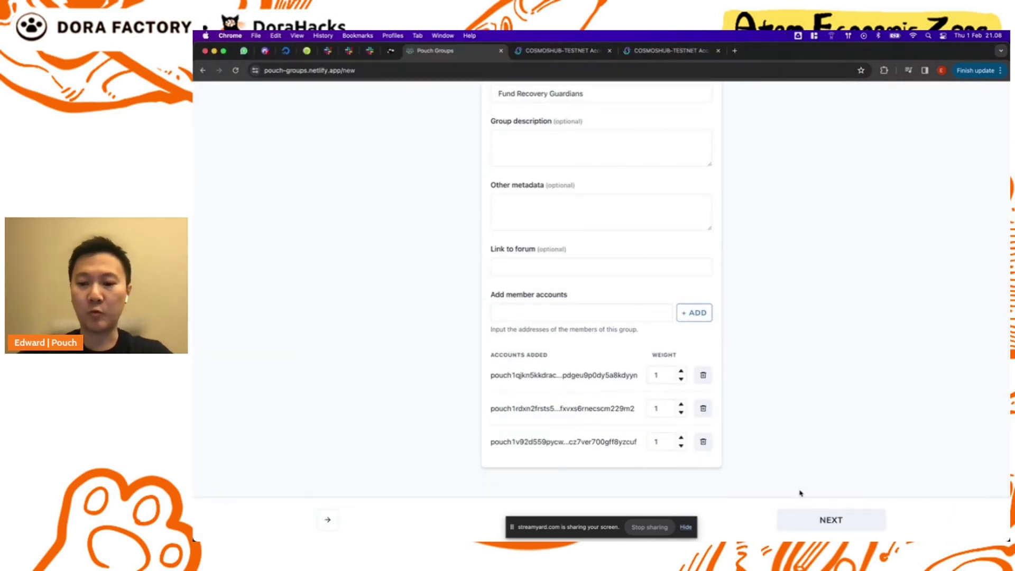
Choose a 51% percentage decision policy, submit the group and approve it in Keplr
{"action": "left_click", "coordinate": [803, 519]}
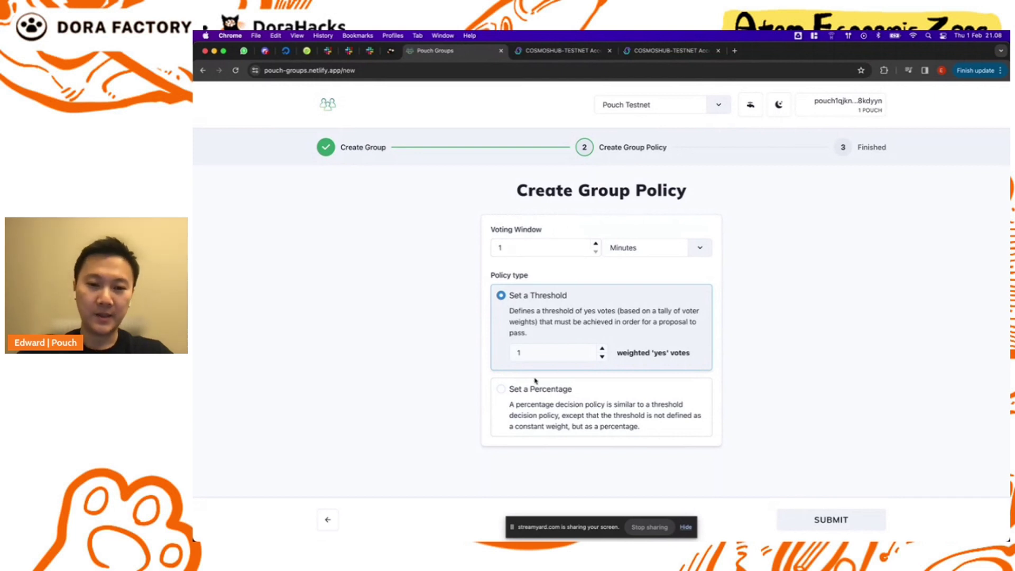
{"action": "left_click", "coordinate": [500, 392]}
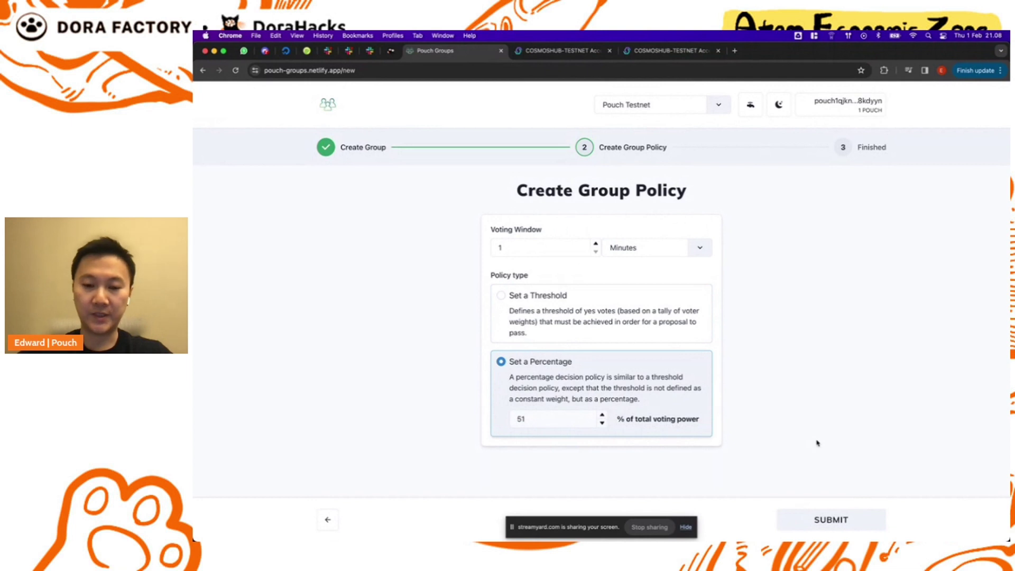
{"action": "left_click", "coordinate": [843, 518]}
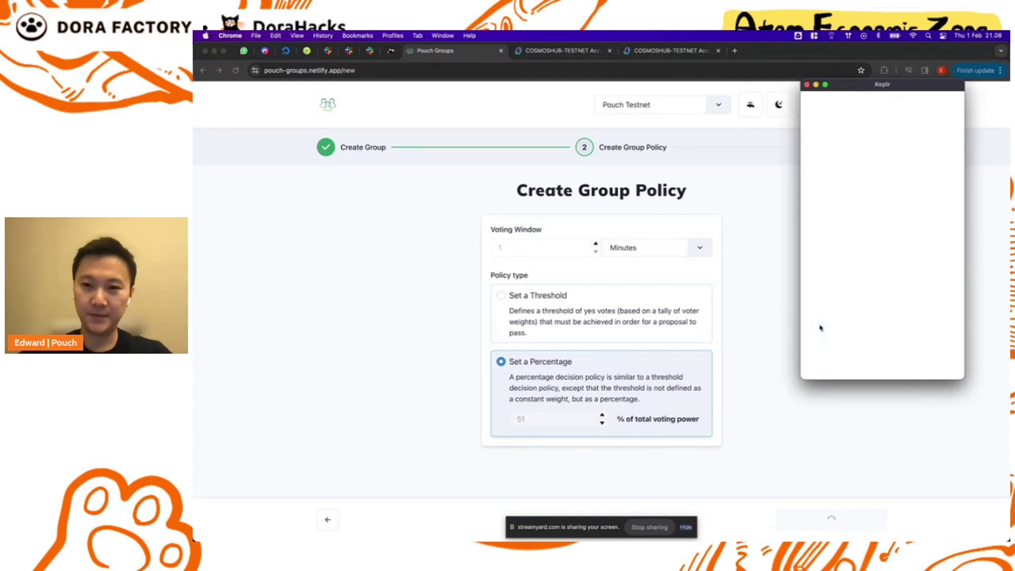
{"action": "left_click", "coordinate": [857, 365]}
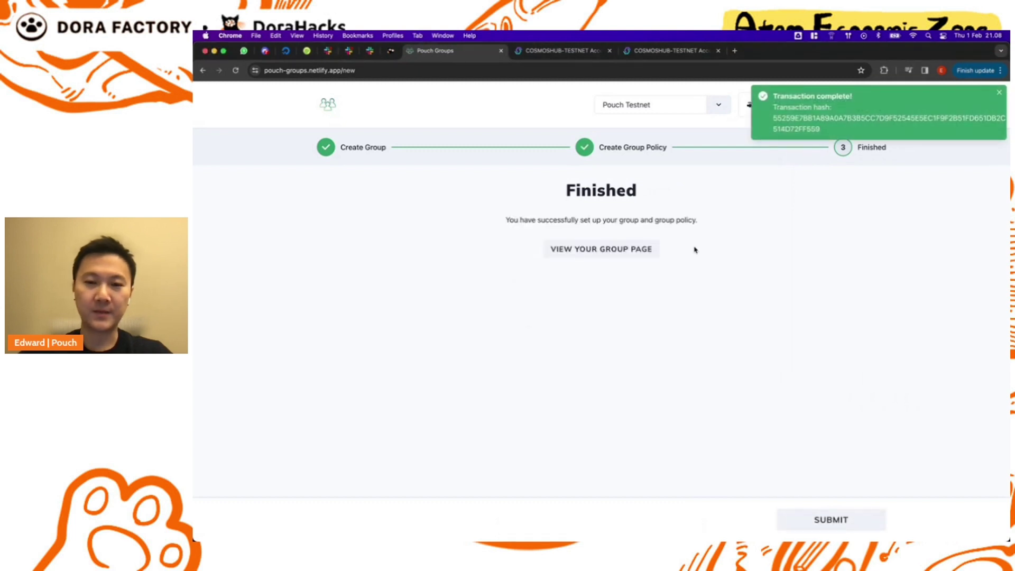
Open the new group, review its policy and members, then return to its group page
{"action": "left_click", "coordinate": [640, 248]}
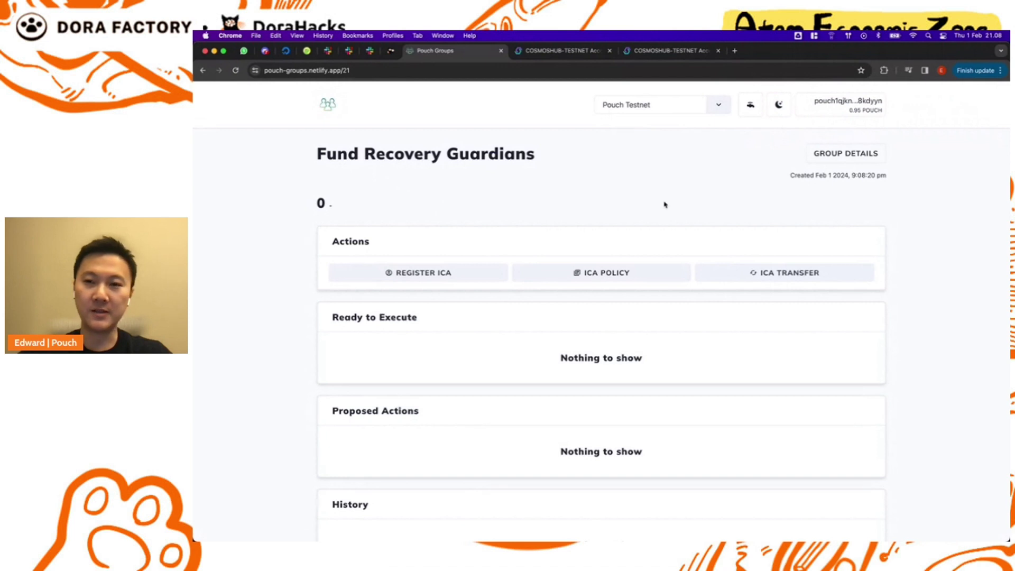
{"action": "left_click", "coordinate": [839, 157]}
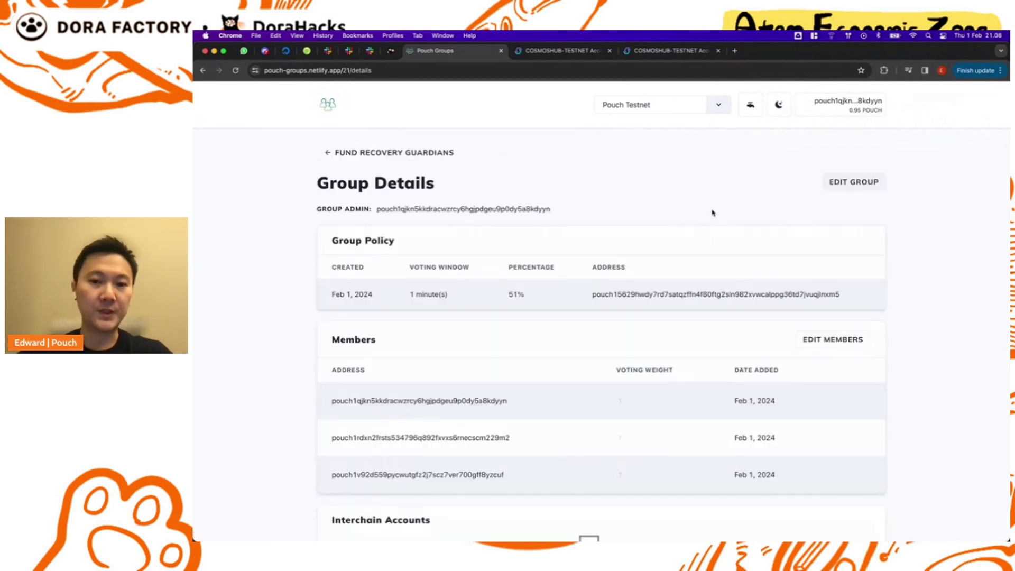
{"action": "scroll", "coordinate": [570, 237], "scroll_direction": "down", "scroll_amount": 1}
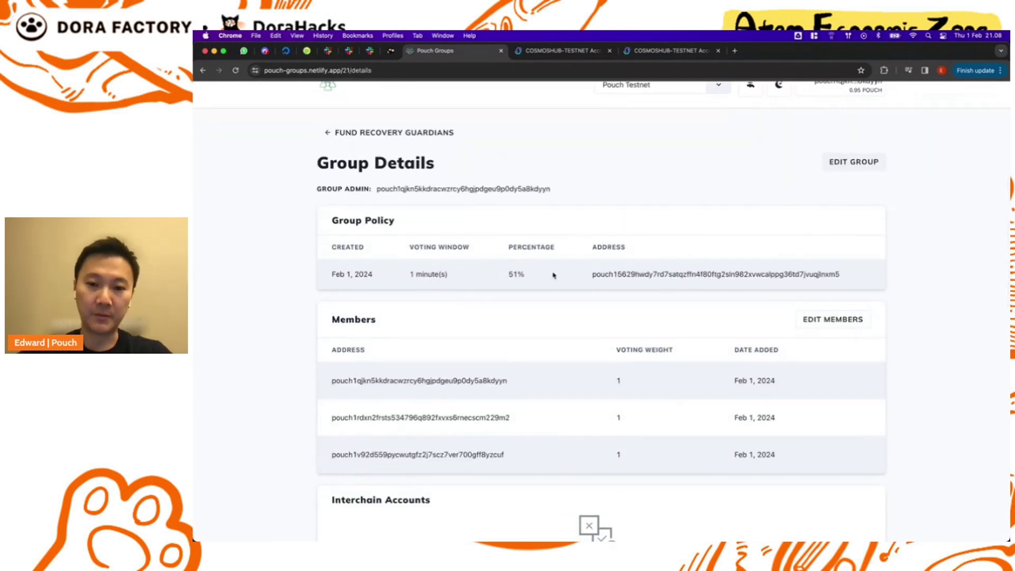
{"action": "scroll", "coordinate": [475, 326], "scroll_direction": "down", "scroll_amount": 1}
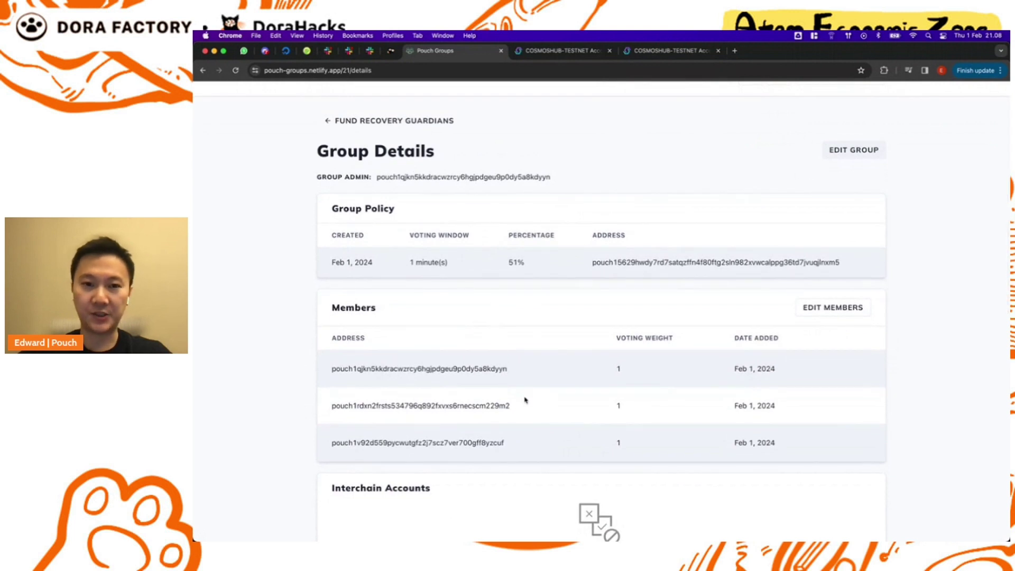
{"action": "scroll", "coordinate": [525, 400], "scroll_direction": "up", "scroll_amount": 2}
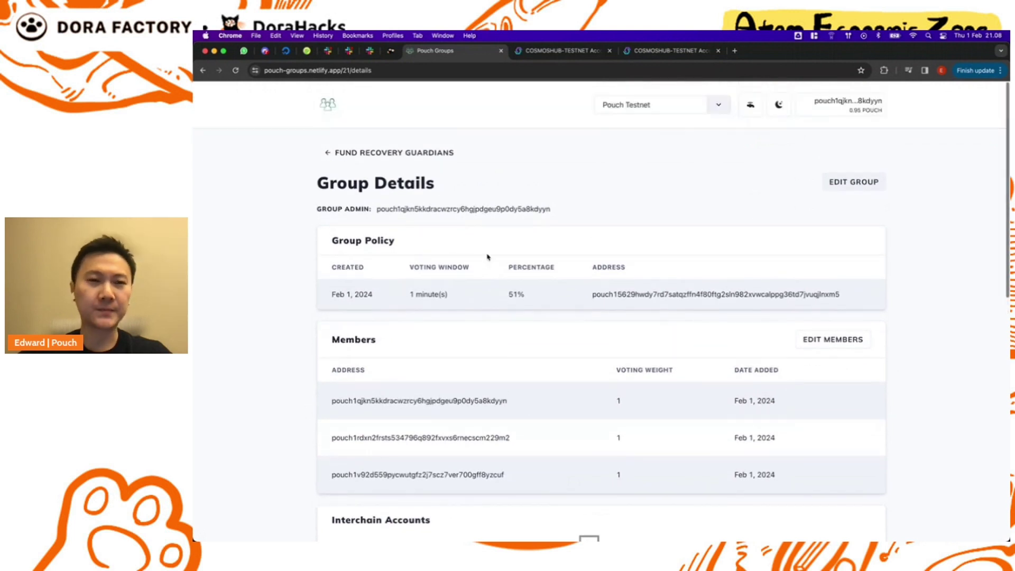
{"action": "left_click", "coordinate": [446, 153]}
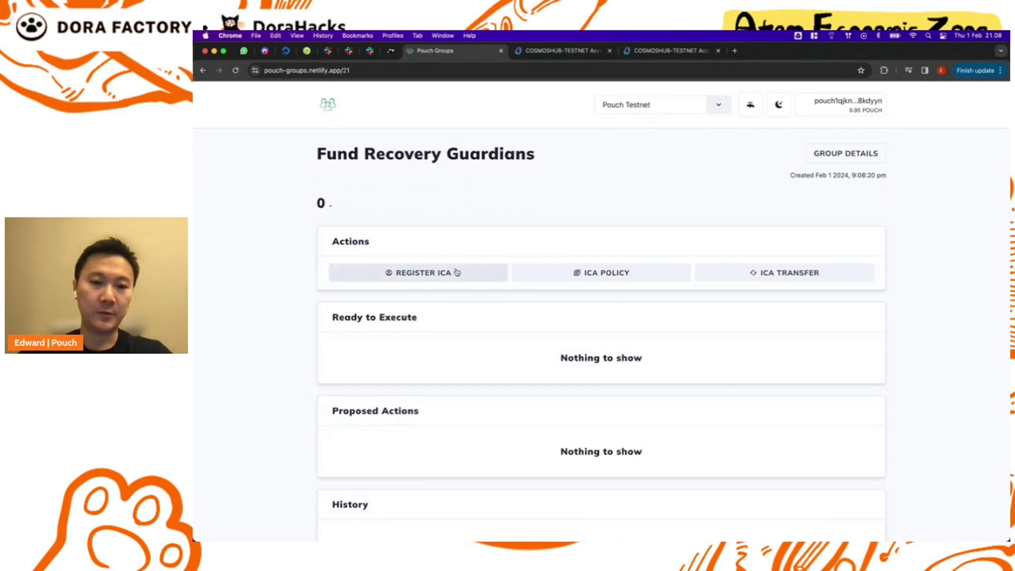
Start a Register ICA proposal on Cosmos Hub connection-1
{"action": "left_click", "coordinate": [492, 273]}
{"action": "left_click", "coordinate": [699, 301]}
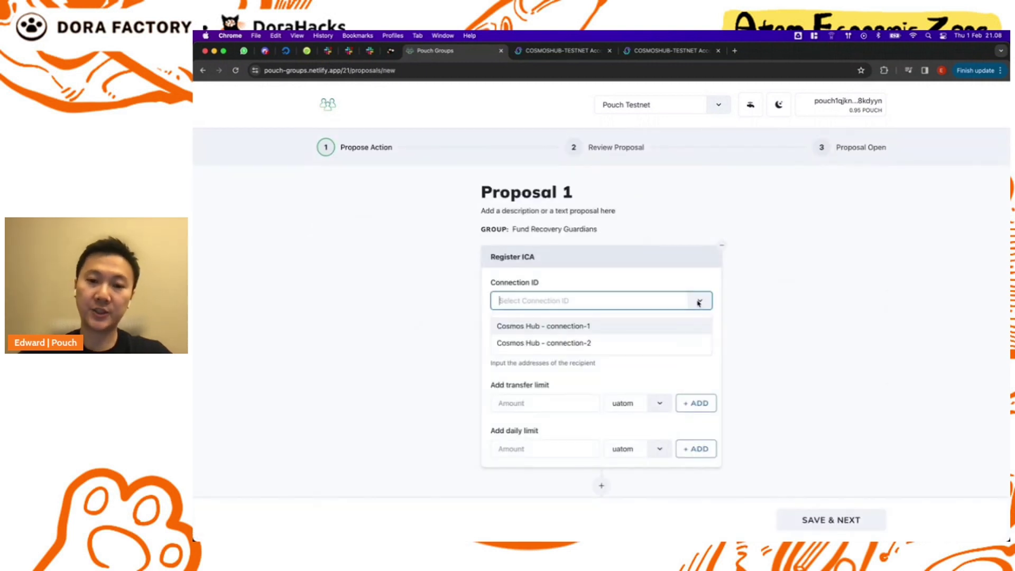
{"action": "left_click", "coordinate": [603, 325]}
{"action": "scroll", "coordinate": [645, 270], "scroll_direction": "down", "scroll_amount": 1}
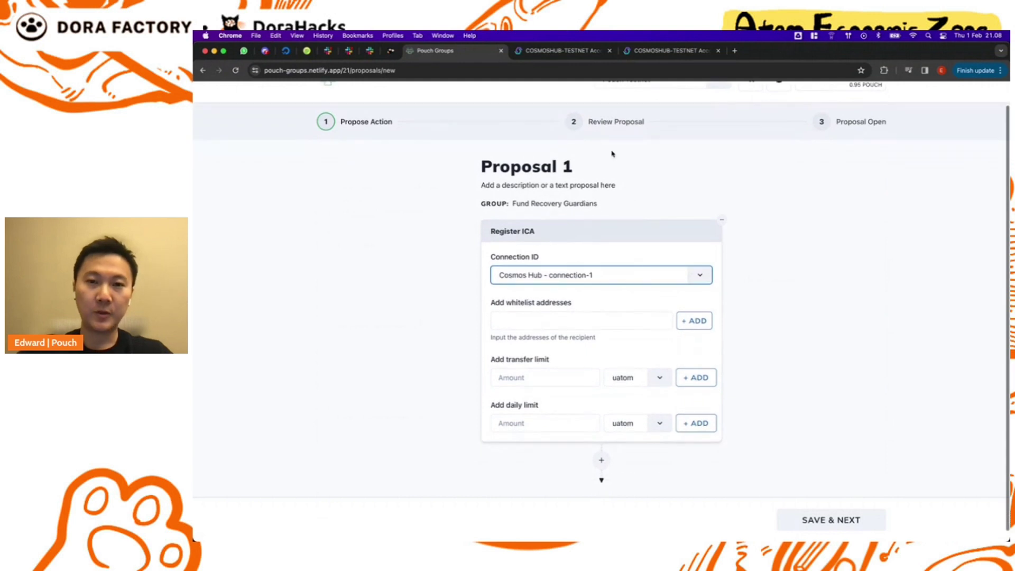
Whitelist the recipient address copied from its Mintscan account page
{"action": "left_click", "coordinate": [666, 51]}
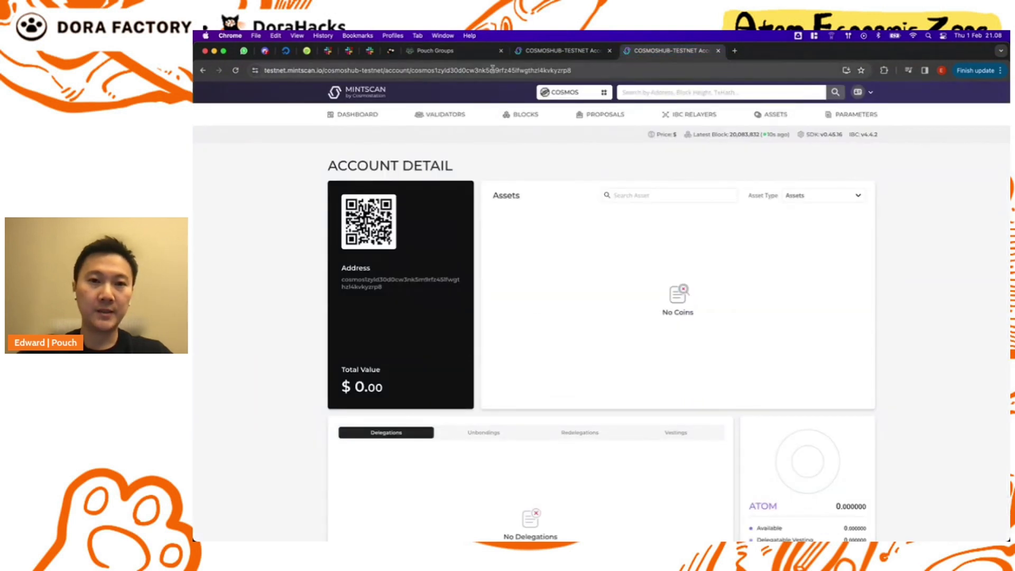
{"action": "double_click", "coordinate": [493, 69]}
{"action": "left_click", "coordinate": [475, 52]}
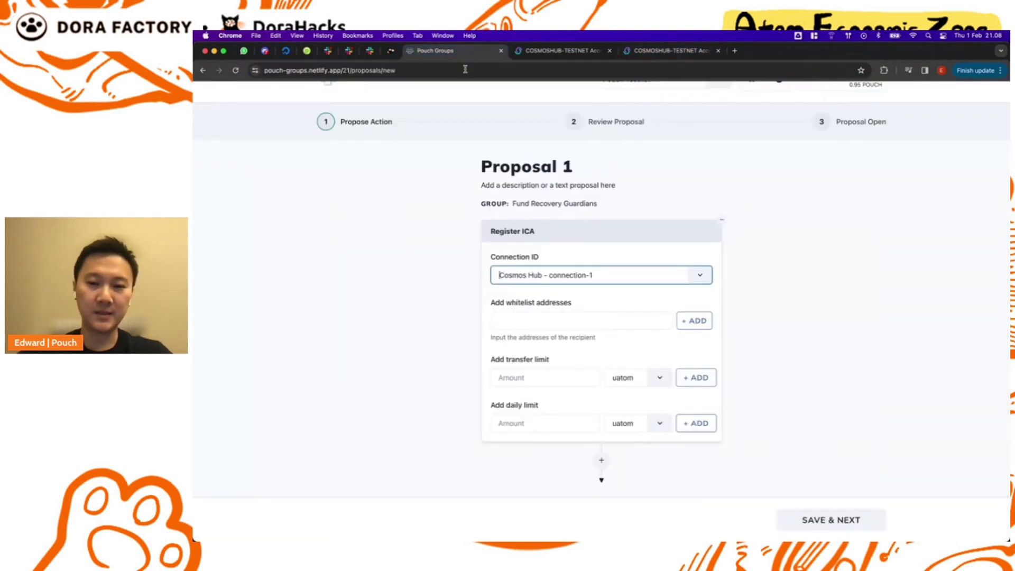
{"action": "left_click", "coordinate": [551, 320]}
{"action": "key", "text": "super+v"}
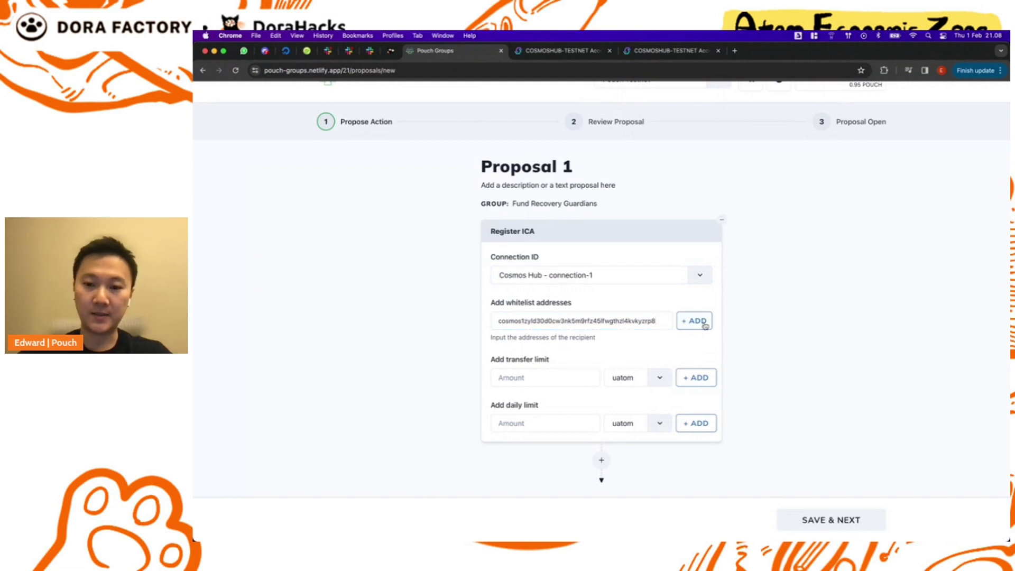
{"action": "left_click", "coordinate": [704, 324]}
{"action": "scroll", "coordinate": [748, 279], "scroll_direction": "down", "scroll_amount": 2}
{"action": "scroll", "coordinate": [748, 279], "scroll_direction": "down", "scroll_amount": 1}
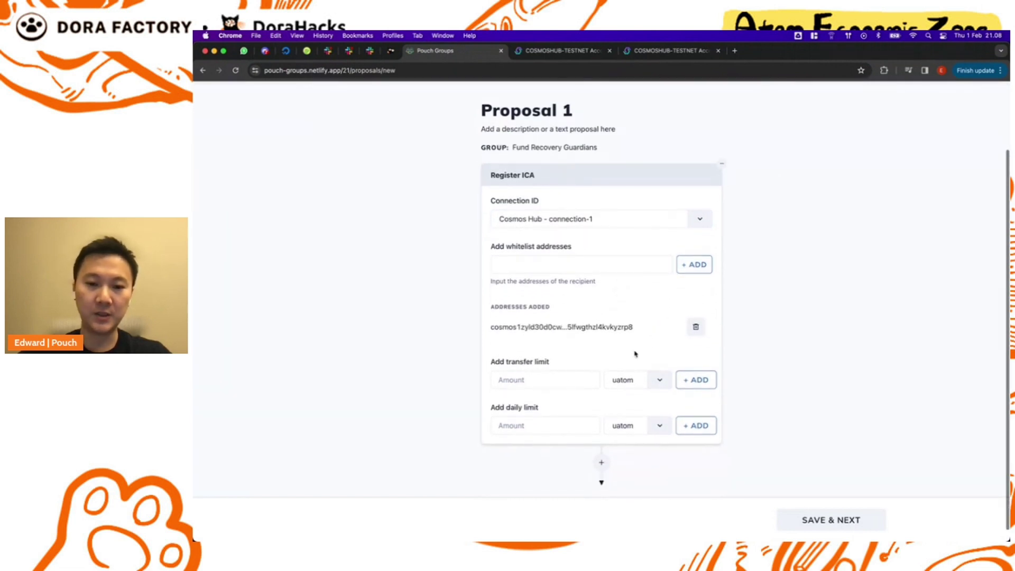
Add 10000000 uatom transfer and daily limits and save the action for review
{"action": "left_click", "coordinate": [528, 378]}
{"action": "type", "text": "10"}
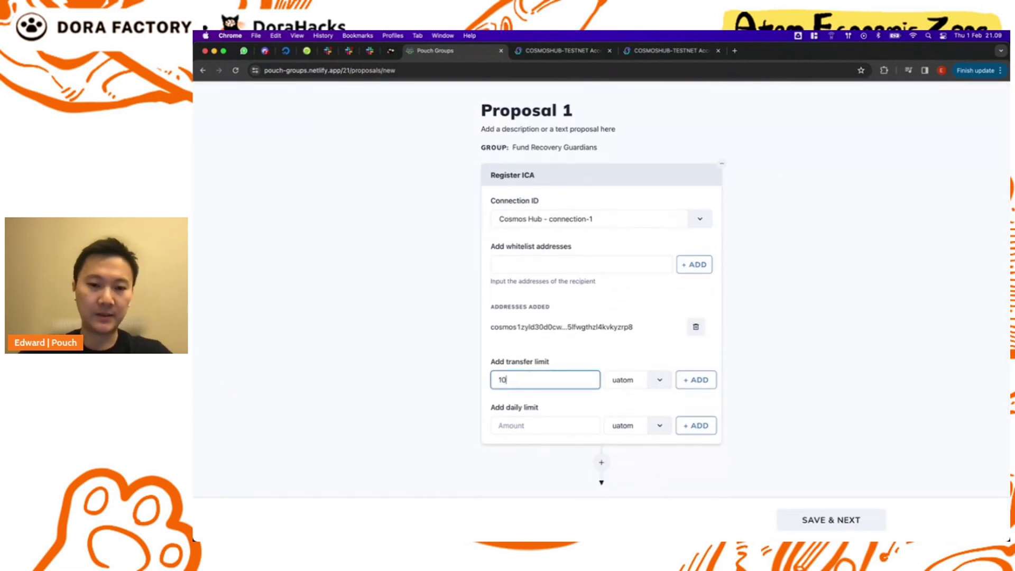
{"action": "type", "text": "000000"}
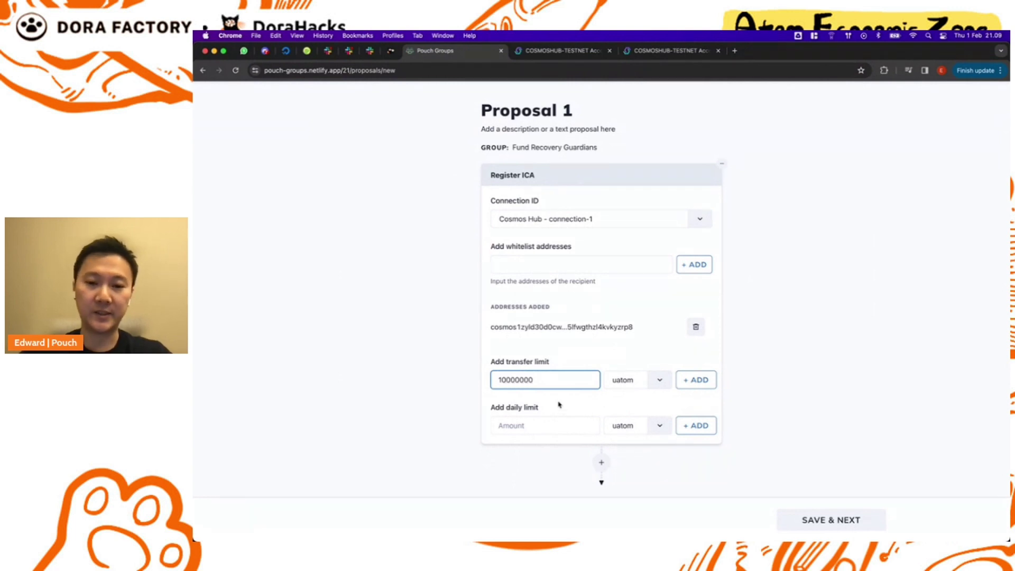
{"action": "left_click", "coordinate": [537, 429]}
{"action": "type", "text": "1000000"}
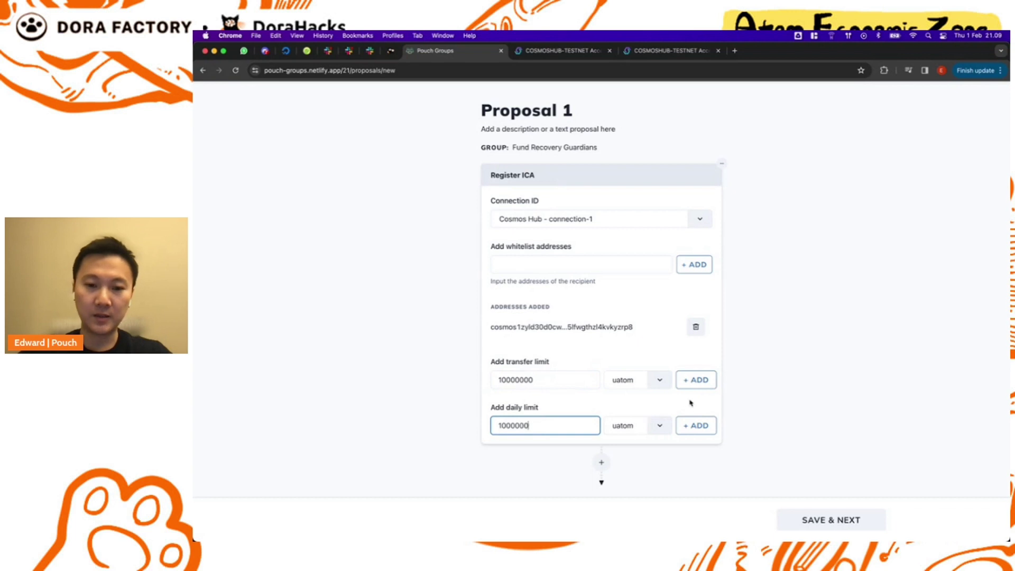
{"action": "type", "text": "0"}
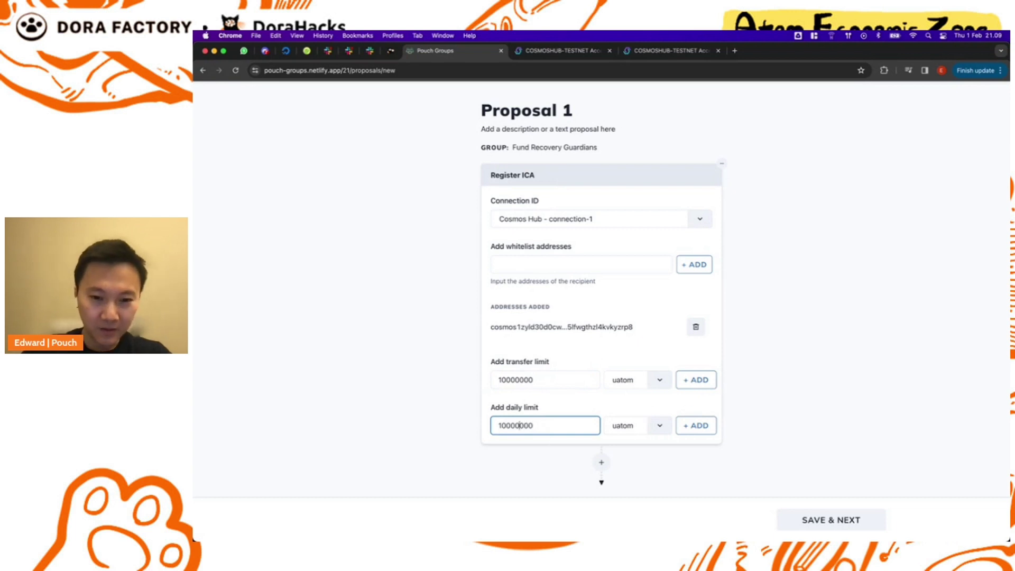
{"action": "left_click", "coordinate": [696, 379]}
{"action": "scroll", "coordinate": [737, 356], "scroll_direction": "down", "scroll_amount": 3}
{"action": "left_click", "coordinate": [699, 413]}
{"action": "scroll", "coordinate": [779, 324], "scroll_direction": "down", "scroll_amount": 2}
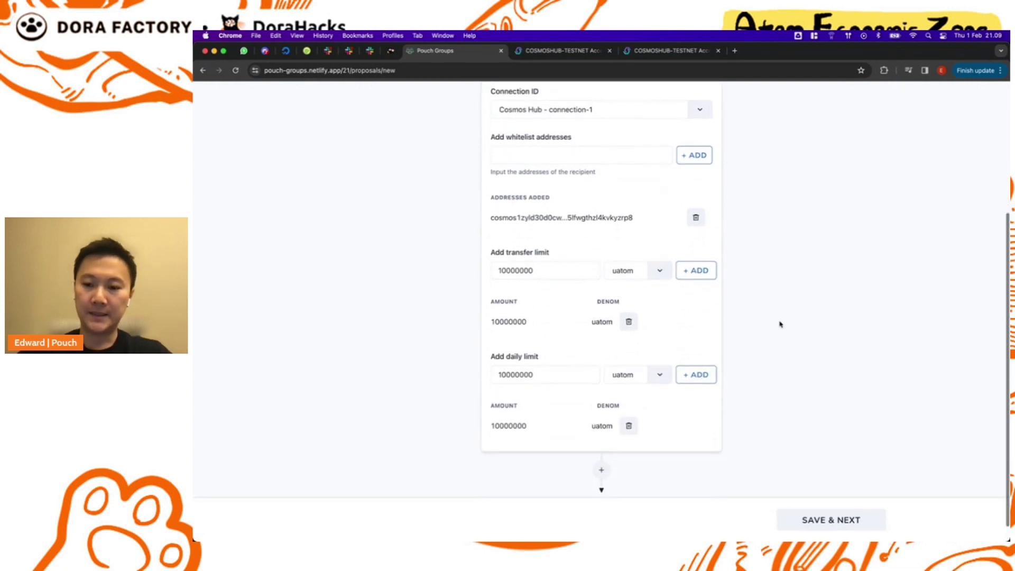
{"action": "left_click", "coordinate": [825, 518]}
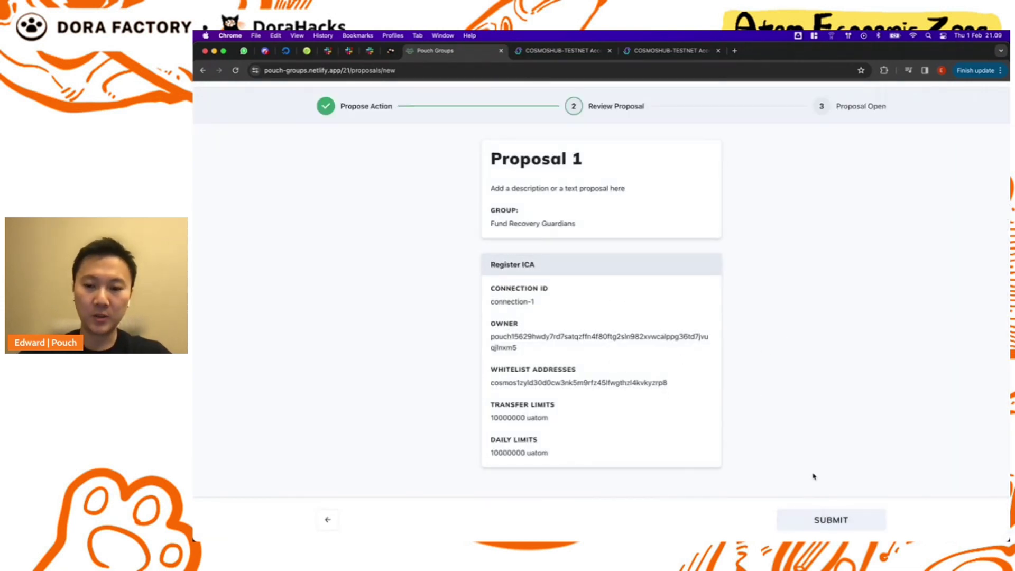
Submit Proposal 1 and approve the transaction in Keplr
{"action": "left_click", "coordinate": [829, 520]}
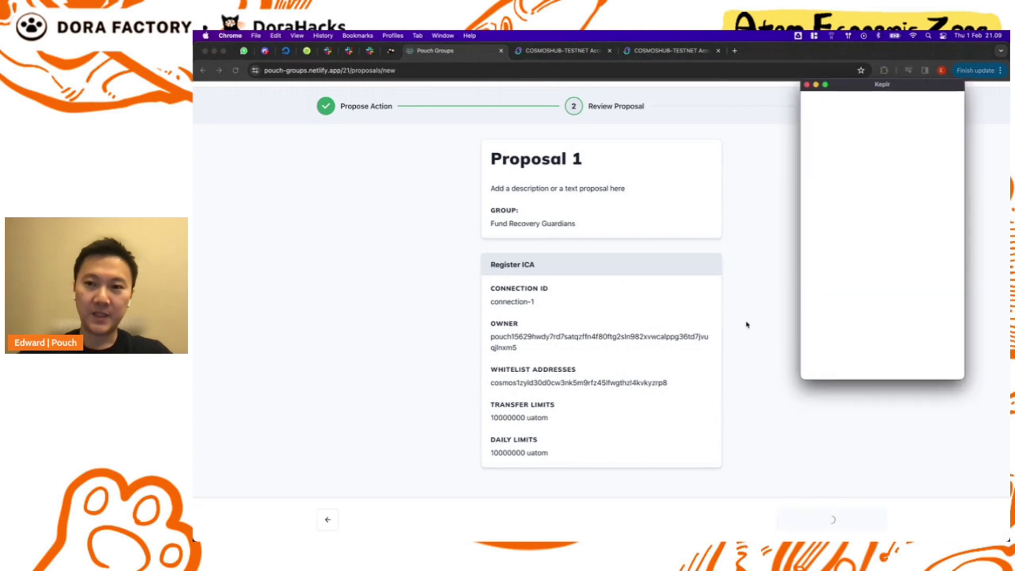
{"action": "left_click", "coordinate": [844, 363]}
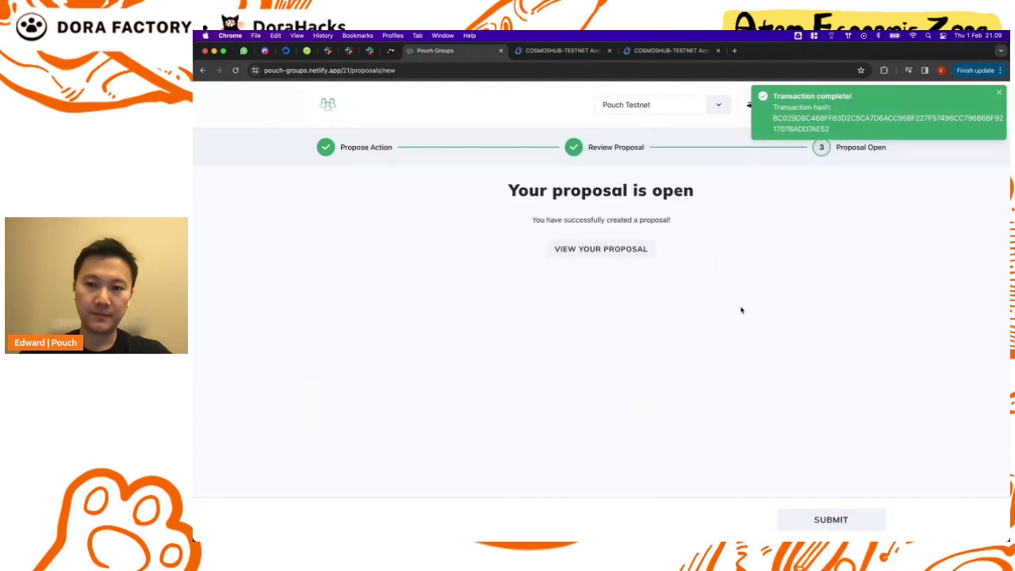
Open Proposal 1, vote Yes, approve it in Keplr, then bring up Keplr's wallet list
{"action": "left_click", "coordinate": [607, 249]}
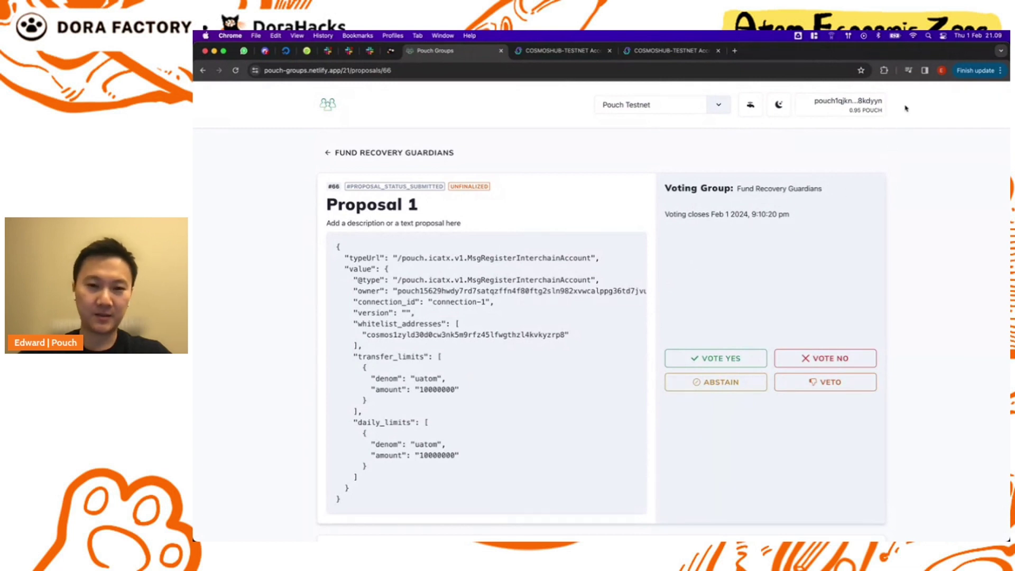
{"action": "left_click", "coordinate": [908, 70]}
{"action": "left_click", "coordinate": [908, 70]}
{"action": "left_click", "coordinate": [885, 70]}
{"action": "left_click", "coordinate": [767, 282]}
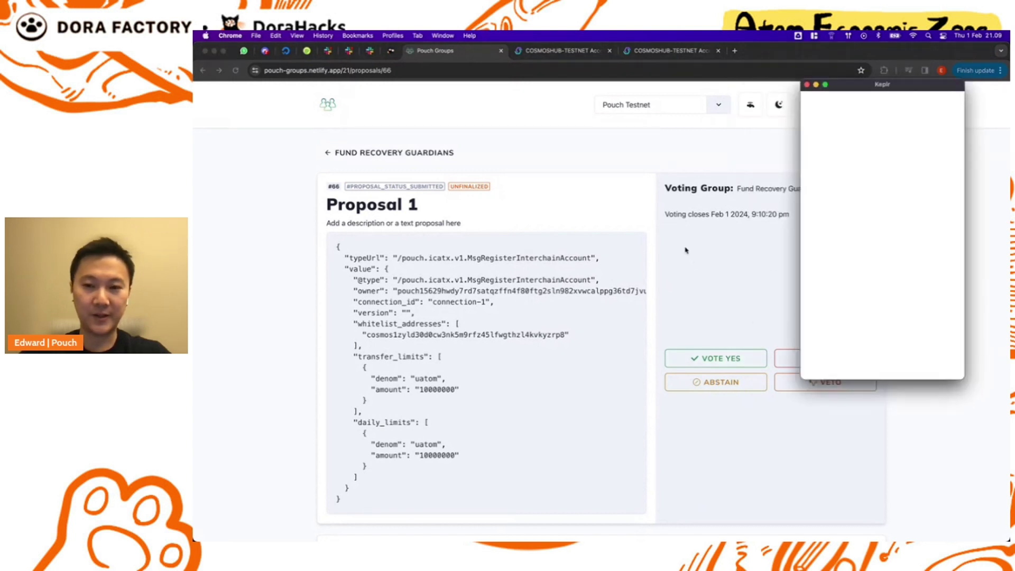
{"action": "left_click", "coordinate": [909, 364]}
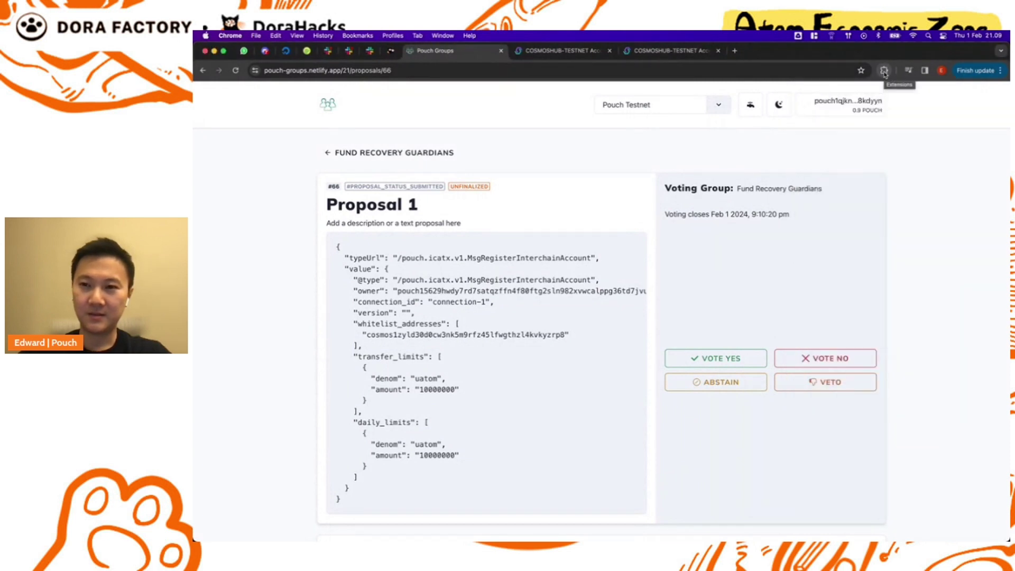
{"action": "left_click", "coordinate": [883, 71]}
{"action": "left_click", "coordinate": [796, 143]}
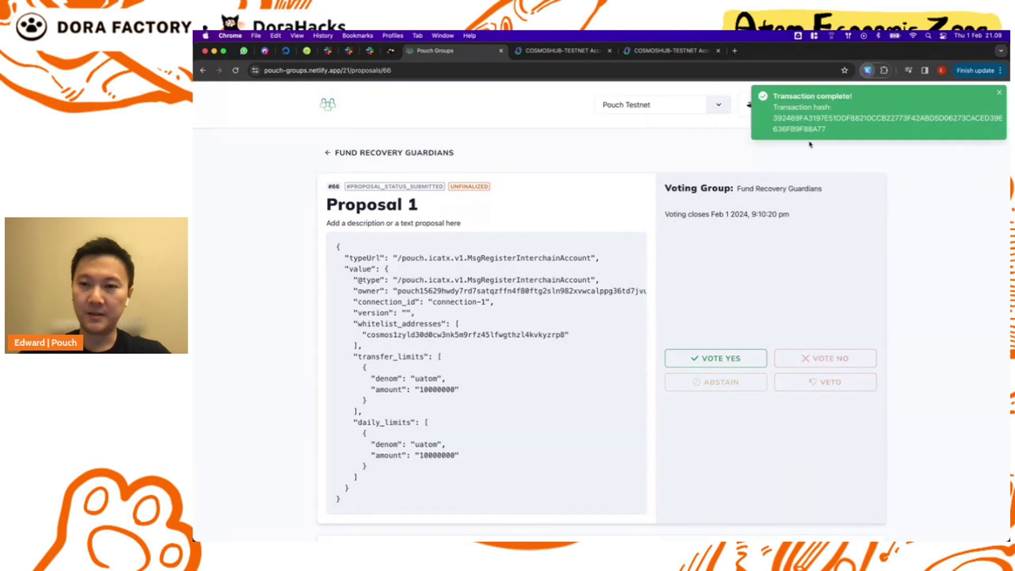
Switch Keplr to Pouch Demo Guardian 1 and approve its Yes vote on Proposal 1
{"action": "left_click", "coordinate": [860, 95]}
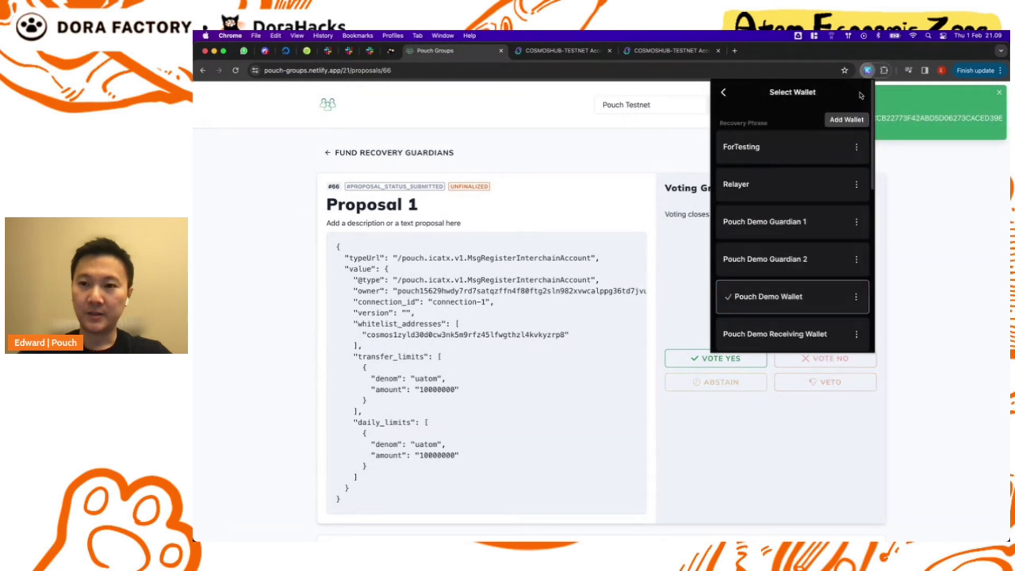
{"action": "left_click", "coordinate": [788, 227]}
{"action": "left_click", "coordinate": [683, 279]}
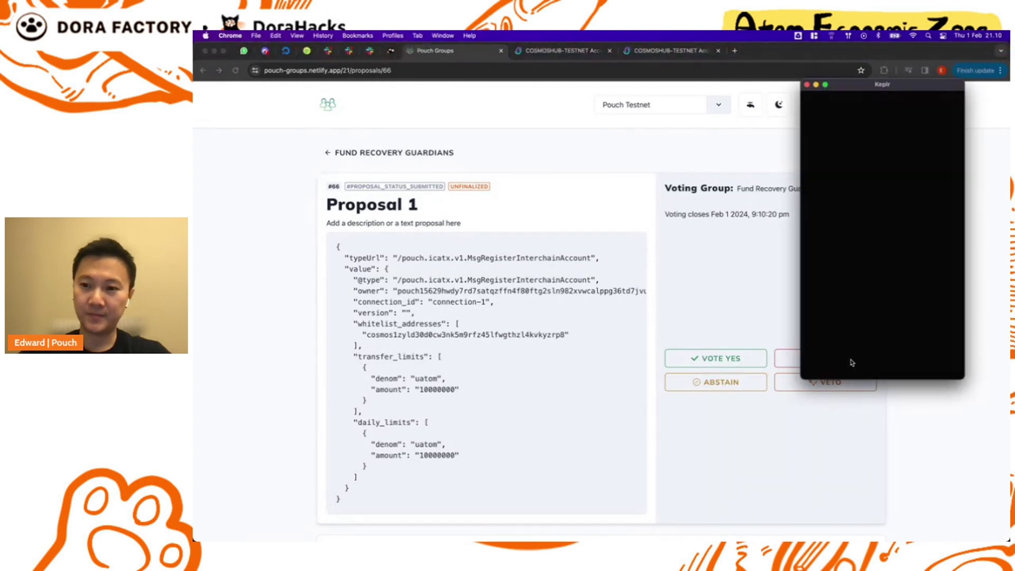
{"action": "left_click", "coordinate": [904, 367]}
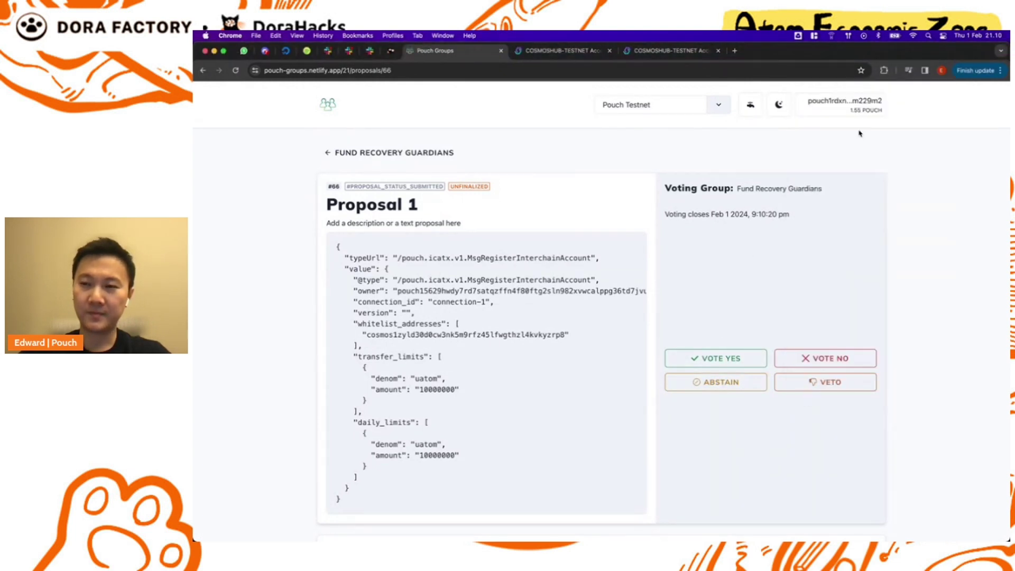
Switch Keplr to Pouch Demo Guardian 2 and approve its Yes vote on Proposal 1
{"action": "left_click", "coordinate": [884, 70]}
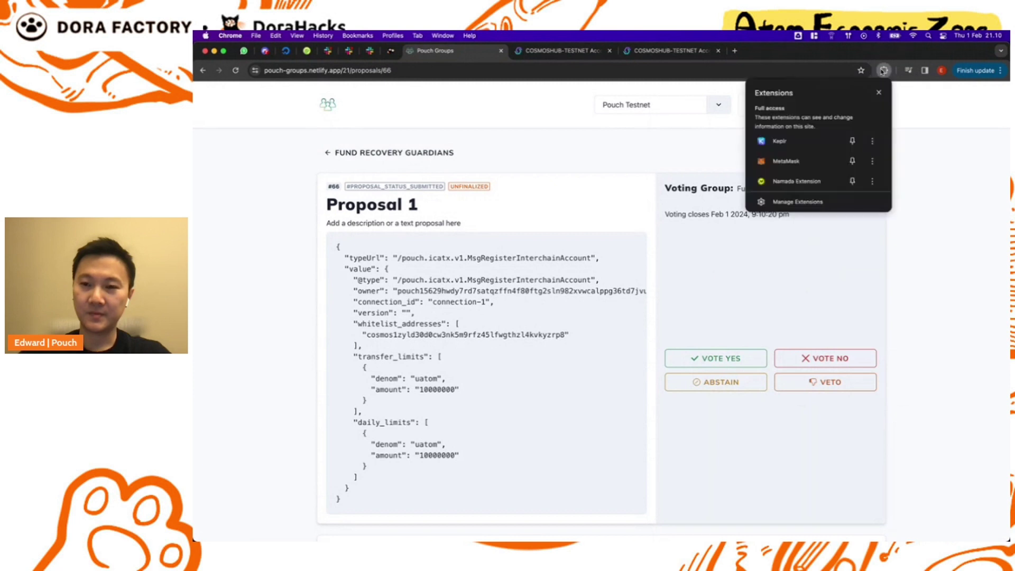
{"action": "left_click", "coordinate": [780, 141]}
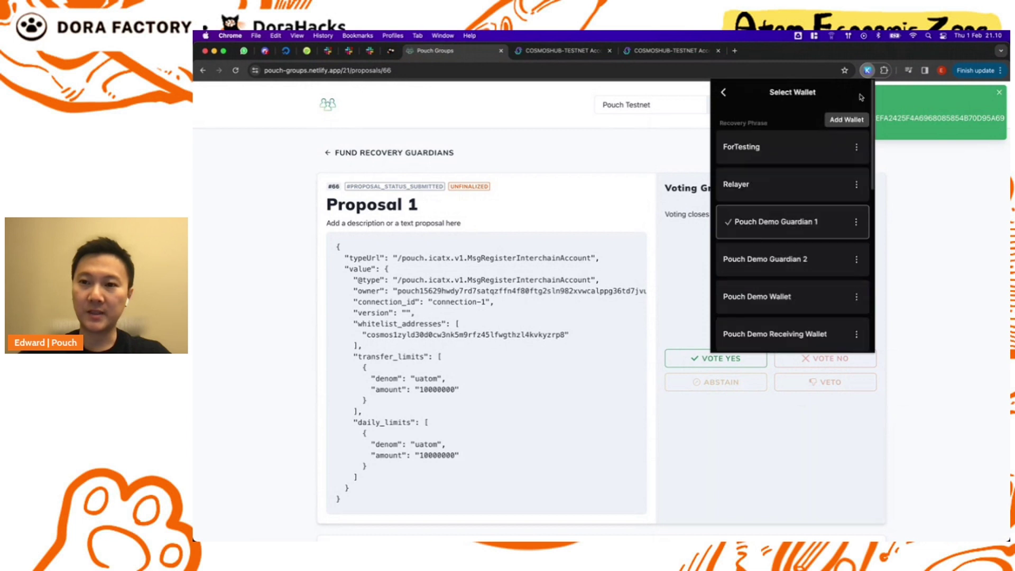
{"action": "left_click", "coordinate": [862, 93]}
{"action": "left_click", "coordinate": [771, 260]}
{"action": "left_click", "coordinate": [654, 265]}
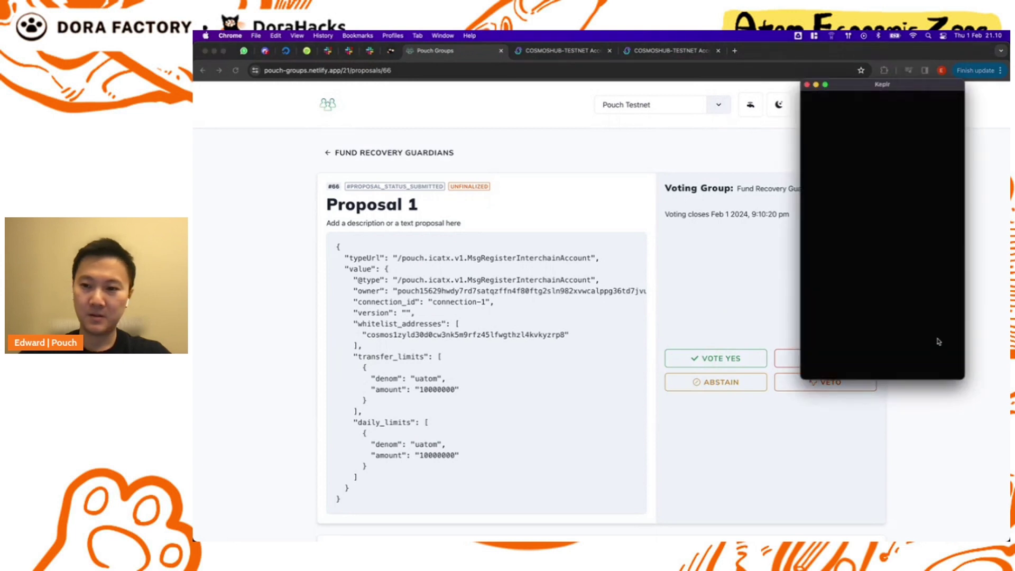
{"action": "left_click", "coordinate": [933, 364]}
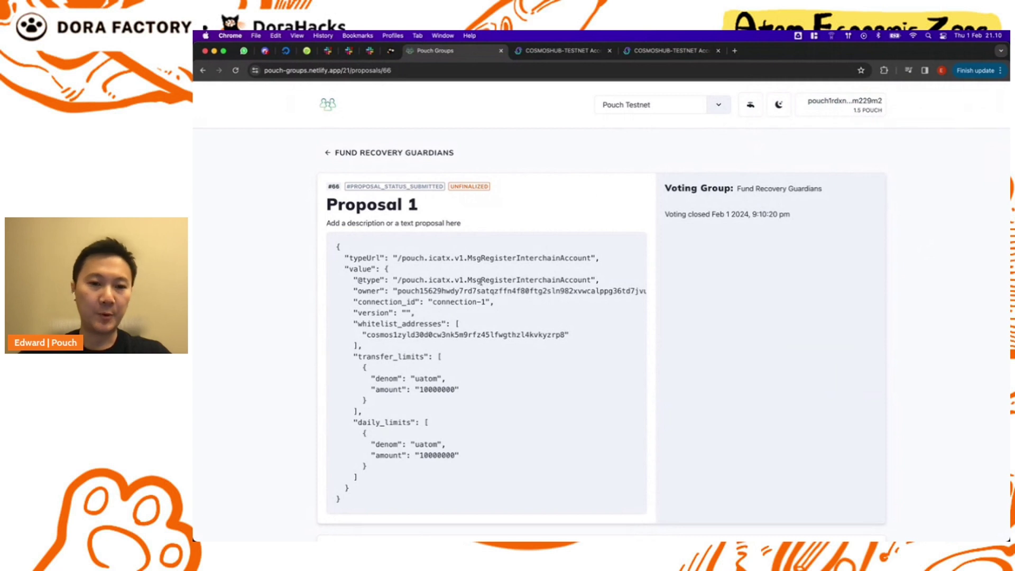
Review the whitelist and limit settings in accepted proposal #66's message
{"action": "scroll", "coordinate": [520, 279], "scroll_direction": "down", "scroll_amount": 1}
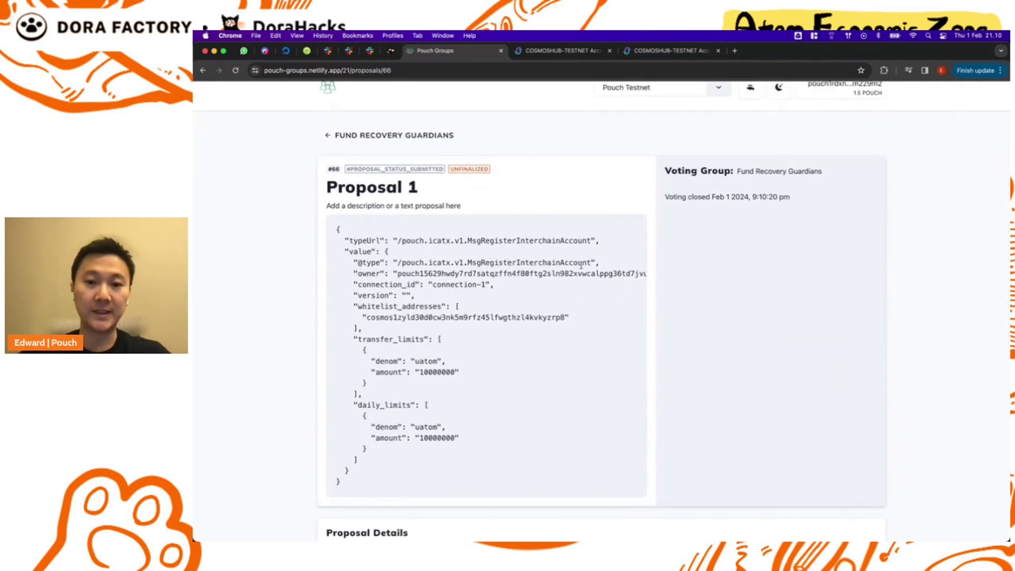
{"action": "left_click_drag", "start_coordinate": [354, 305], "coordinate": [368, 459]}
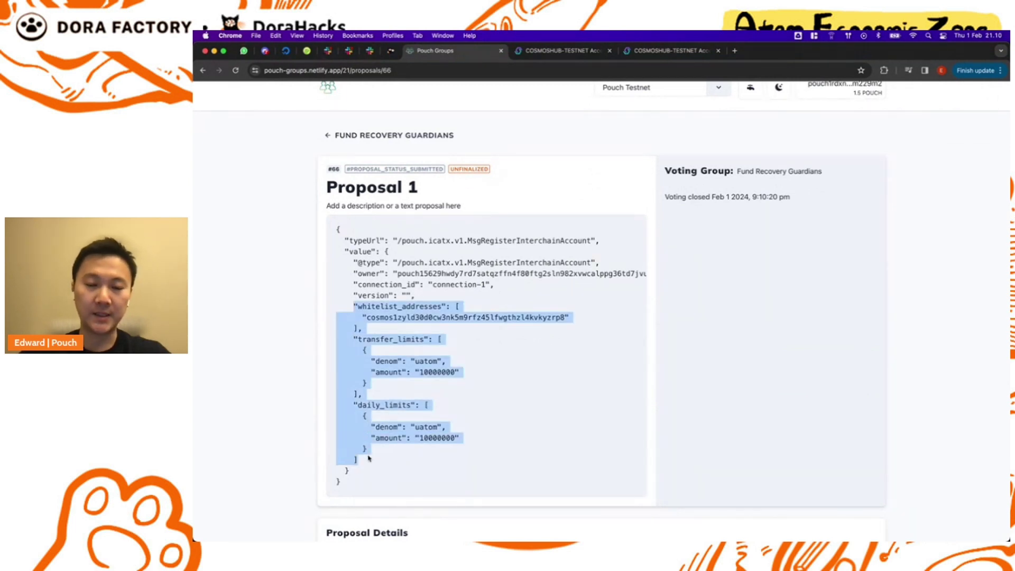
{"action": "left_click", "coordinate": [472, 401]}
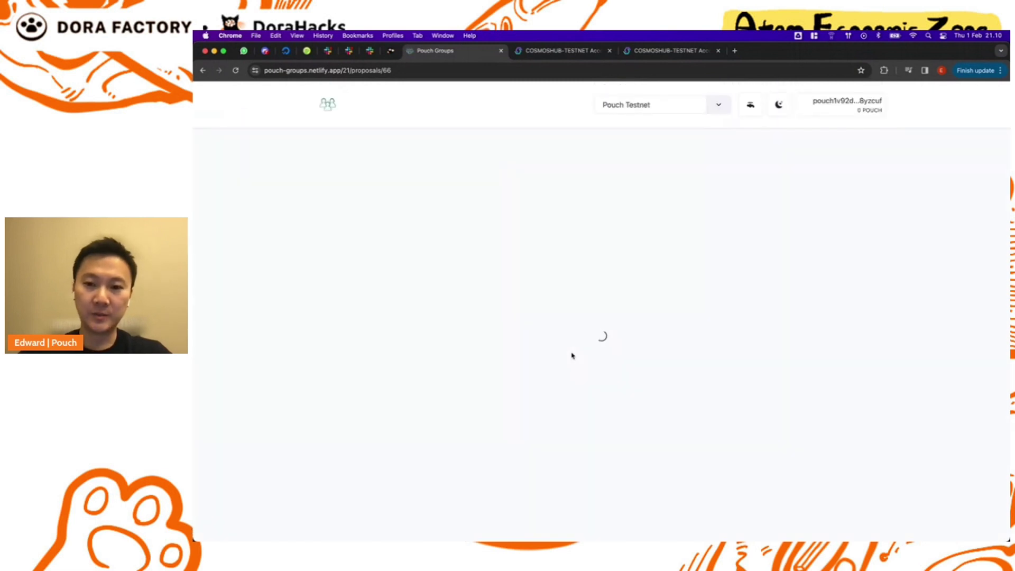
{"action": "mouse_move", "coordinate": [789, 321]}
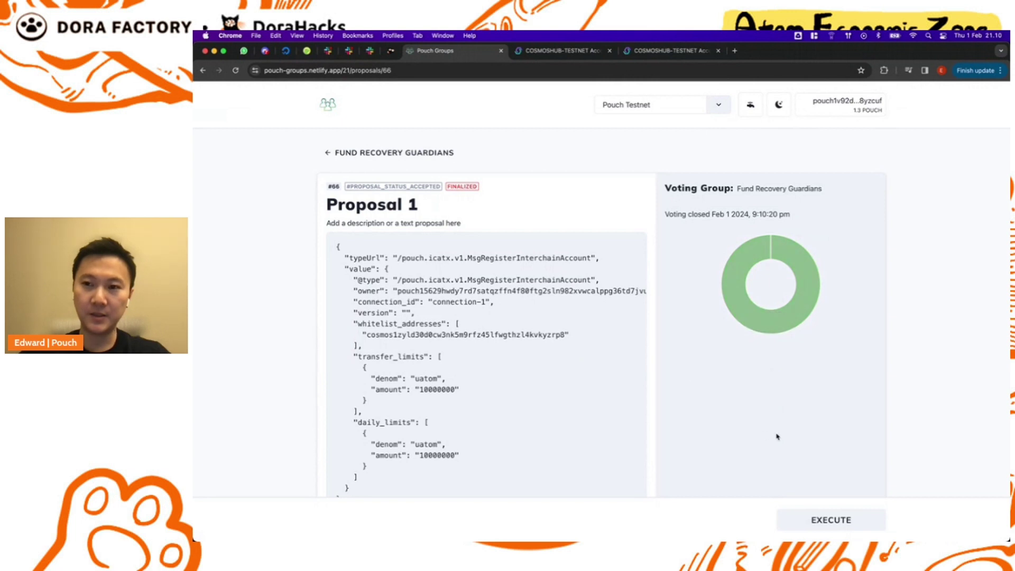
Switch Keplr to the Pouch Demo Wallet account
{"action": "left_click", "coordinate": [884, 70]}
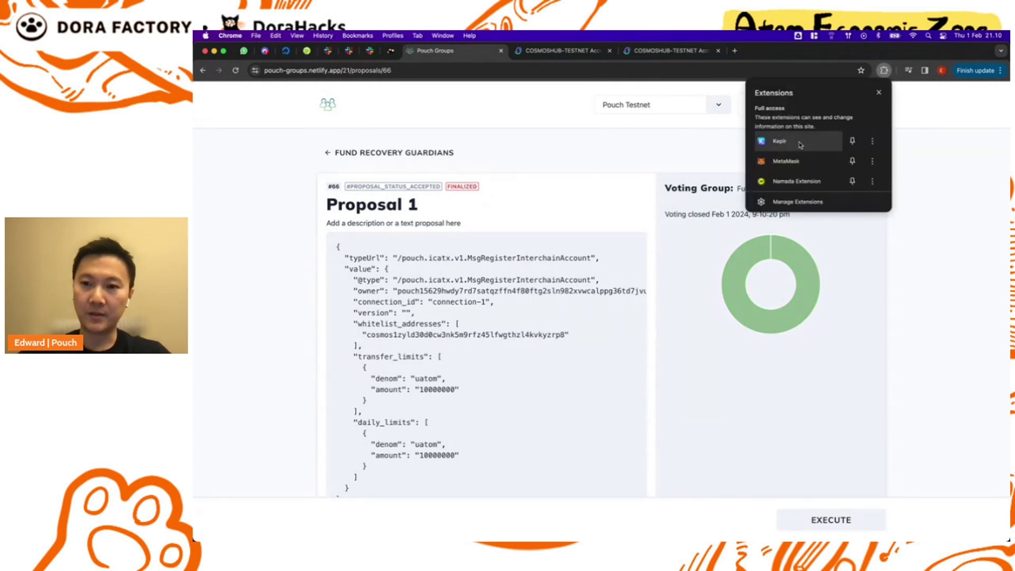
{"action": "left_click", "coordinate": [800, 144]}
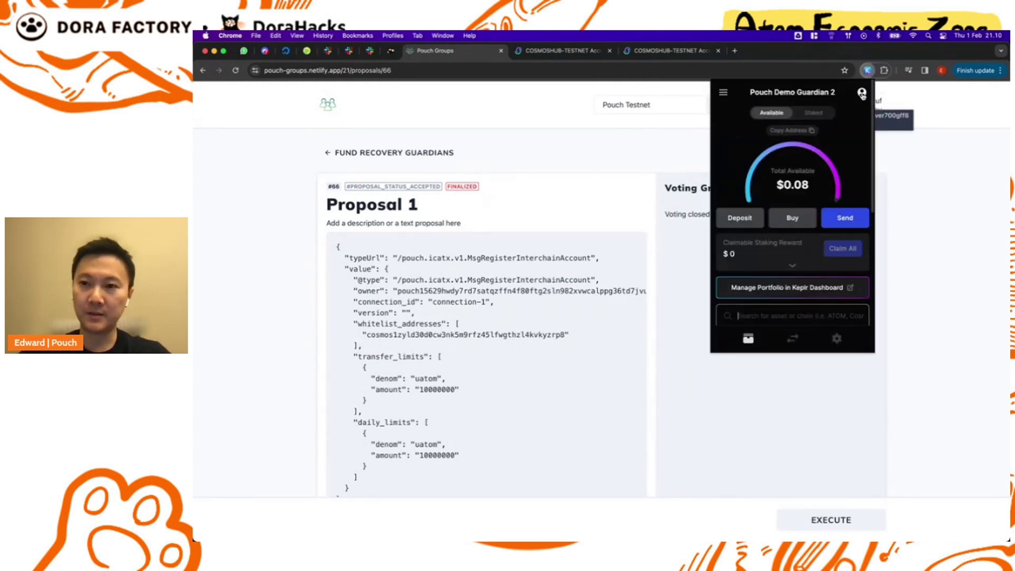
{"action": "left_click", "coordinate": [862, 93]}
{"action": "left_click", "coordinate": [775, 296]}
{"action": "left_click", "coordinate": [655, 324]}
Execute Proposal 1, approve in Keplr, and go back to Fund Recovery Guardians
{"action": "scroll", "coordinate": [654, 324], "scroll_direction": "down", "scroll_amount": 2}
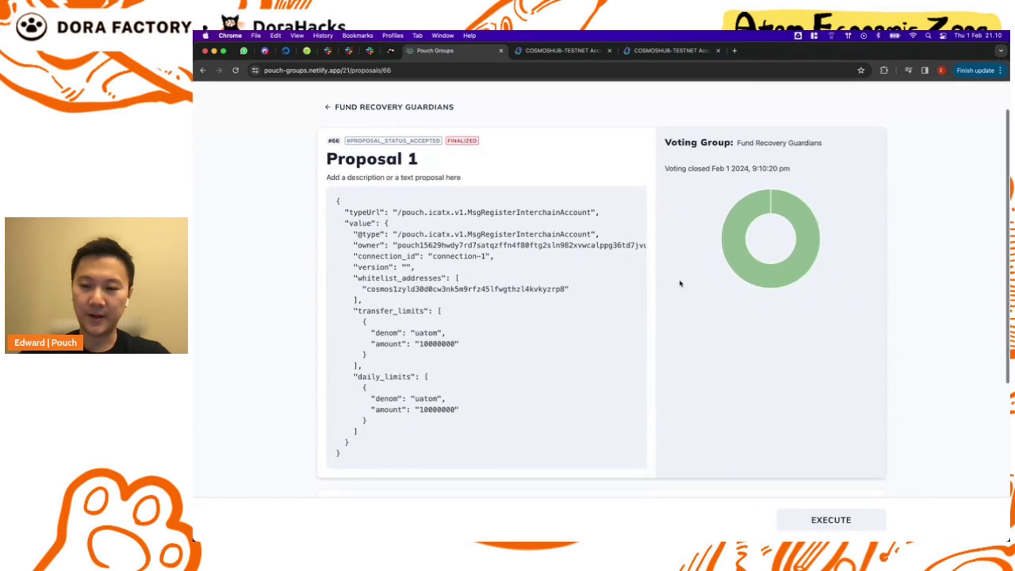
{"action": "left_click", "coordinate": [834, 520]}
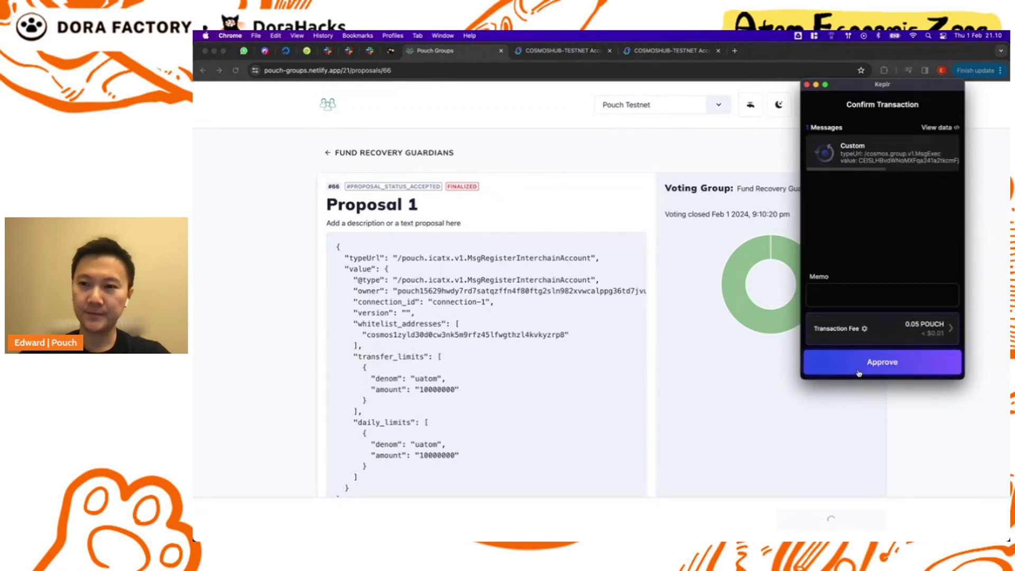
{"action": "left_click", "coordinate": [858, 373]}
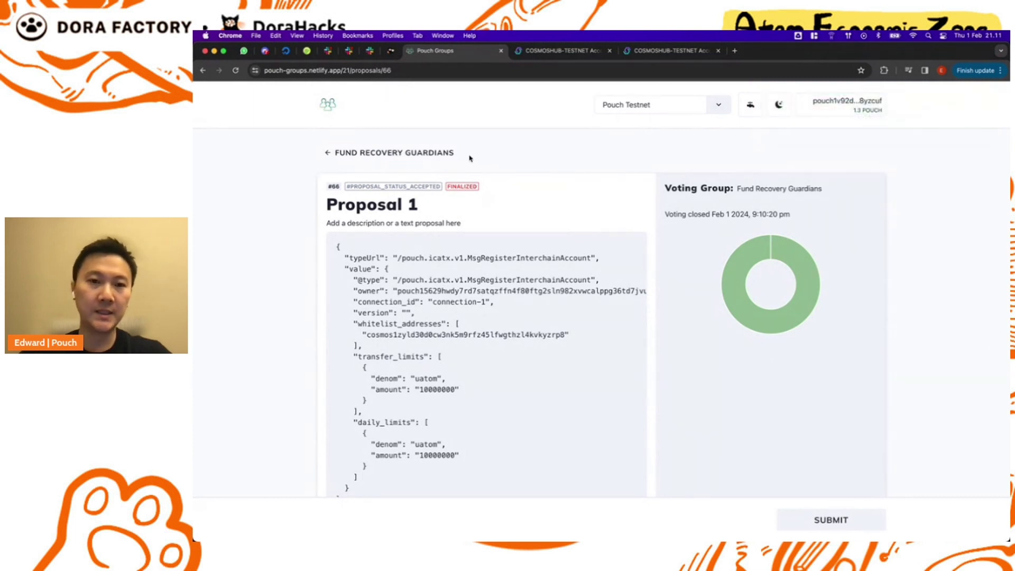
{"action": "left_click", "coordinate": [434, 152]}
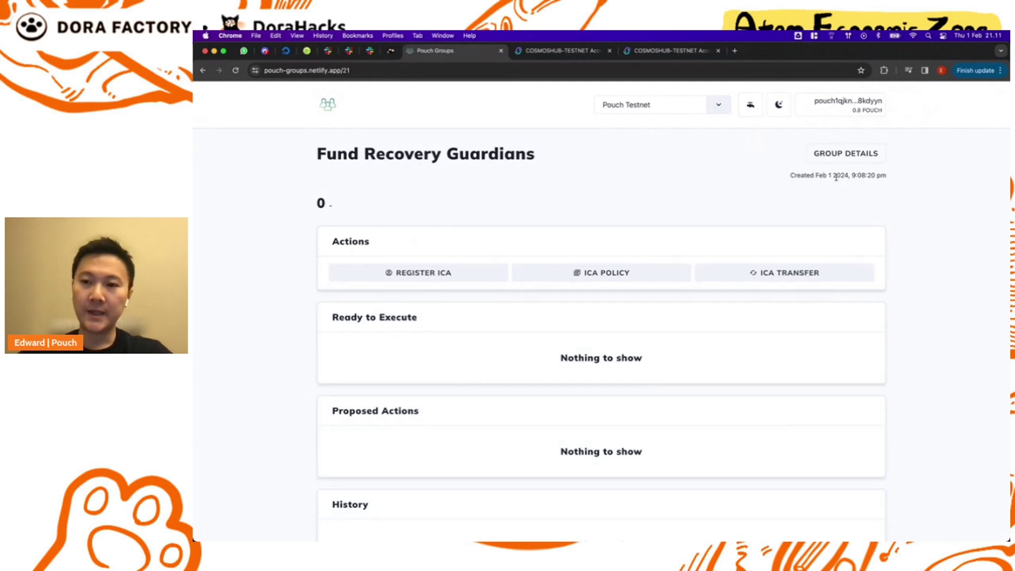
Open the group details and reload to show the new interchain account on connection-1
{"action": "left_click", "coordinate": [825, 154]}
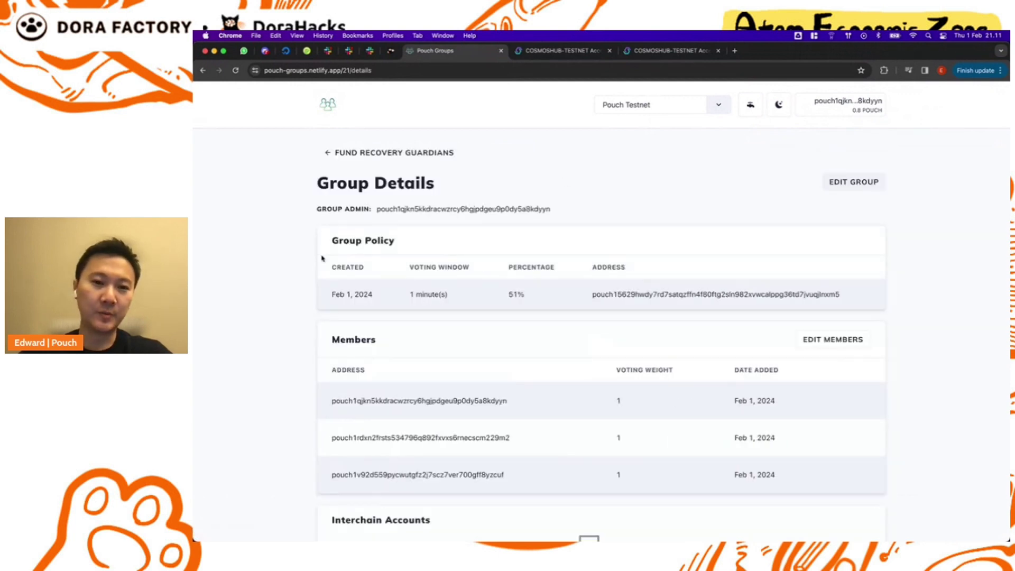
{"action": "scroll", "coordinate": [300, 267], "scroll_direction": "down", "scroll_amount": 4}
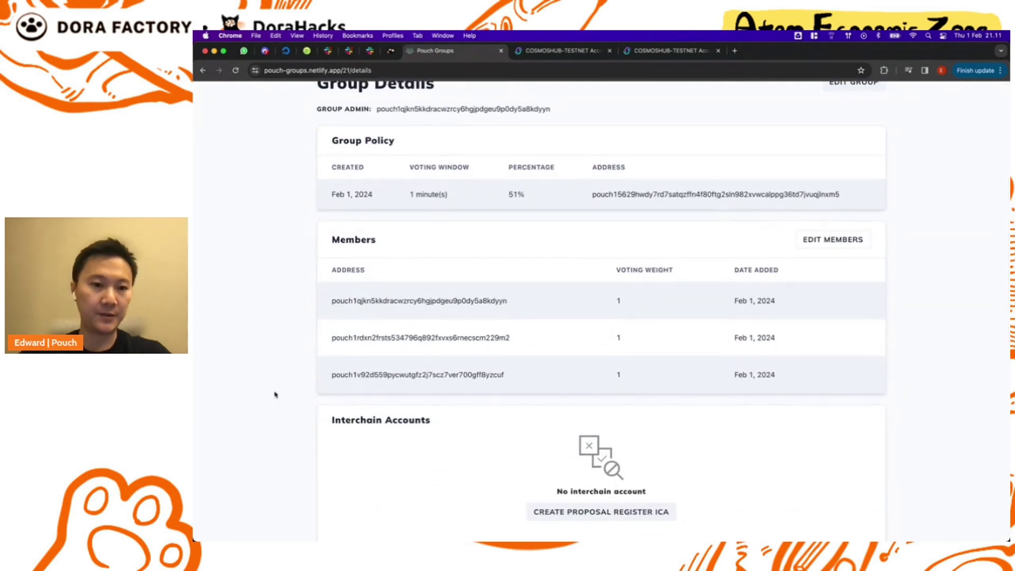
{"action": "key", "text": "super+r"}
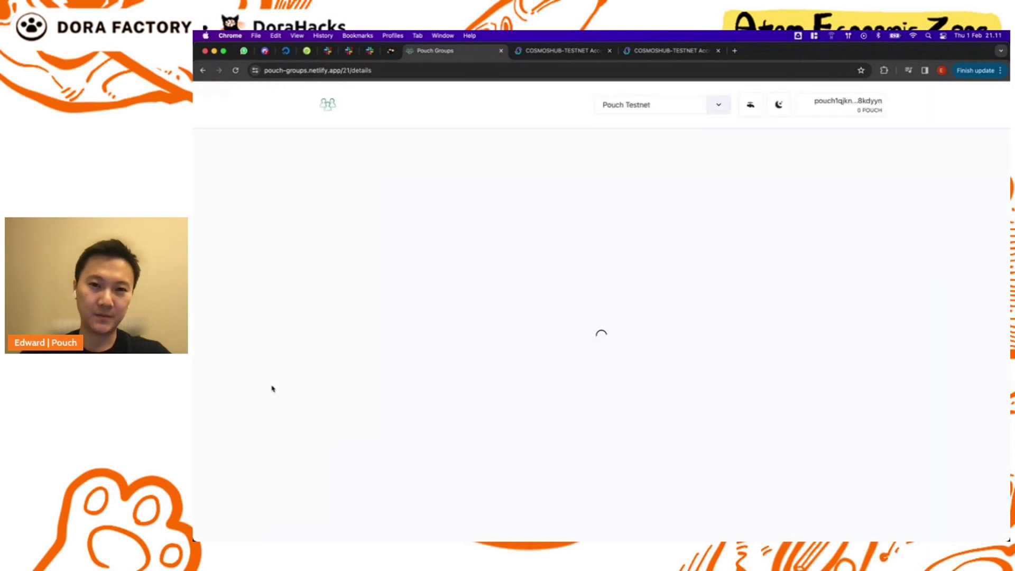
{"action": "scroll", "coordinate": [273, 388], "scroll_direction": "down", "scroll_amount": 5}
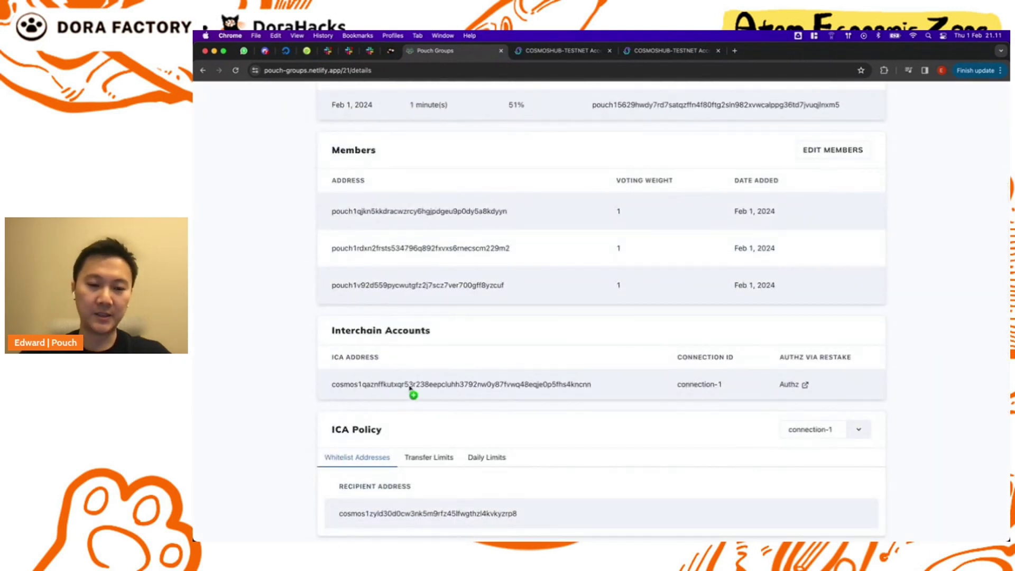
{"action": "scroll", "coordinate": [256, 434], "scroll_direction": "down", "scroll_amount": 1}
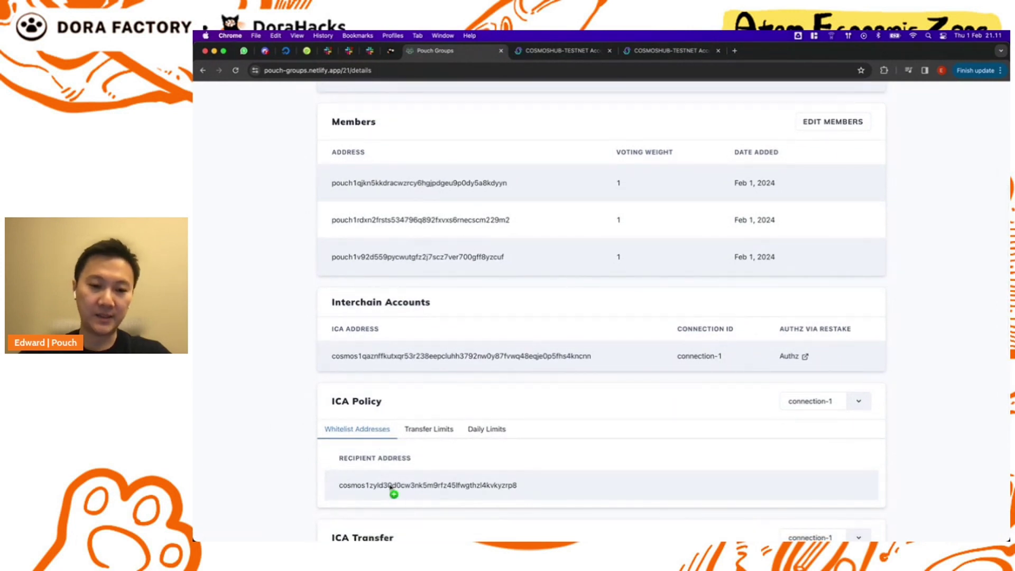
Check the account's Transfer Limits and Daily Limits, then view its Authz grants in REStake
{"action": "left_click", "coordinate": [432, 429]}
{"action": "left_click", "coordinate": [494, 431]}
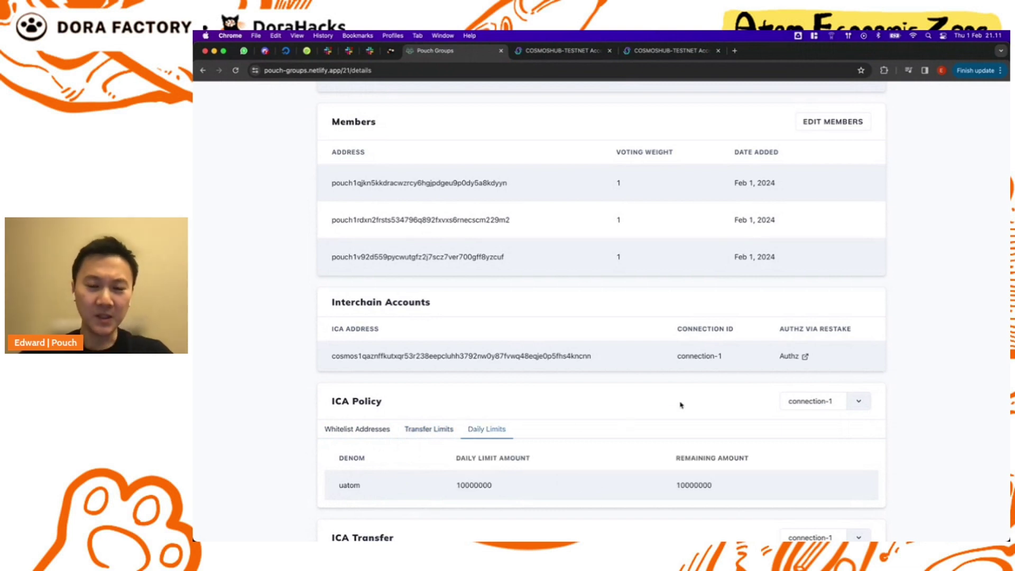
{"action": "left_click", "coordinate": [804, 357]}
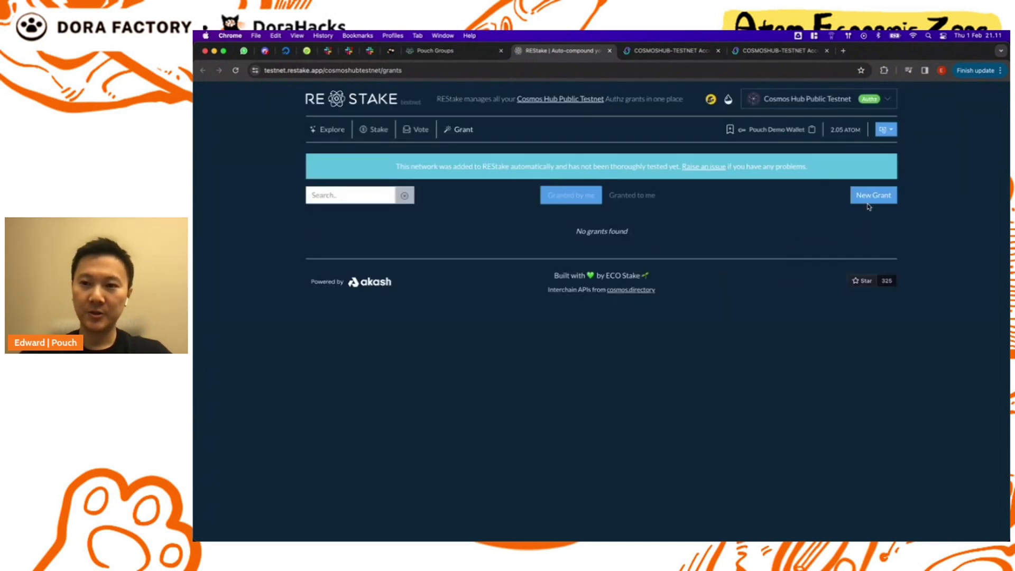
Start a new grant with a custom grantee set to the copied interchain account address
{"action": "left_click", "coordinate": [868, 202]}
{"action": "left_click", "coordinate": [674, 160]}
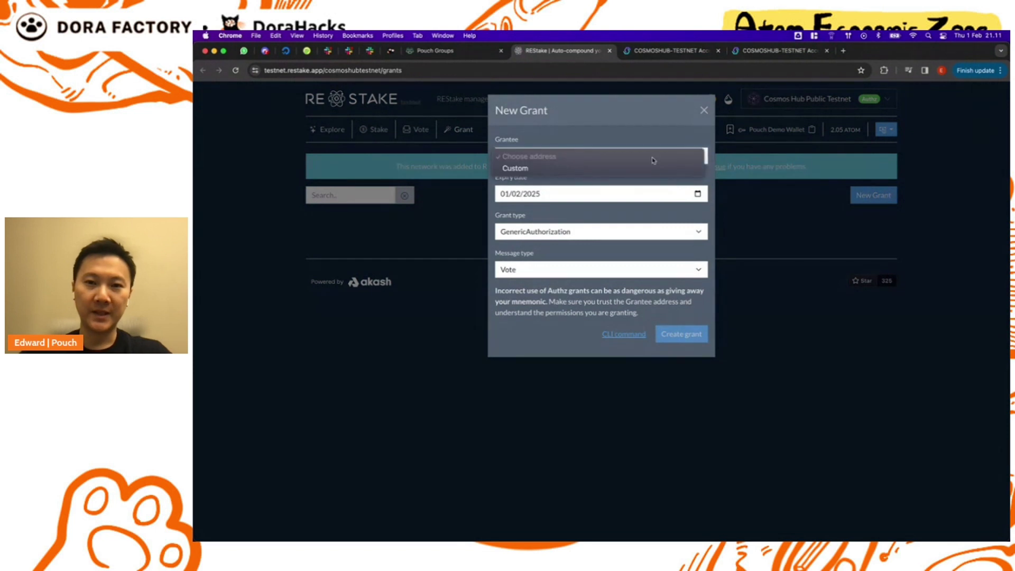
{"action": "left_click", "coordinate": [597, 166]}
{"action": "left_click", "coordinate": [467, 53]}
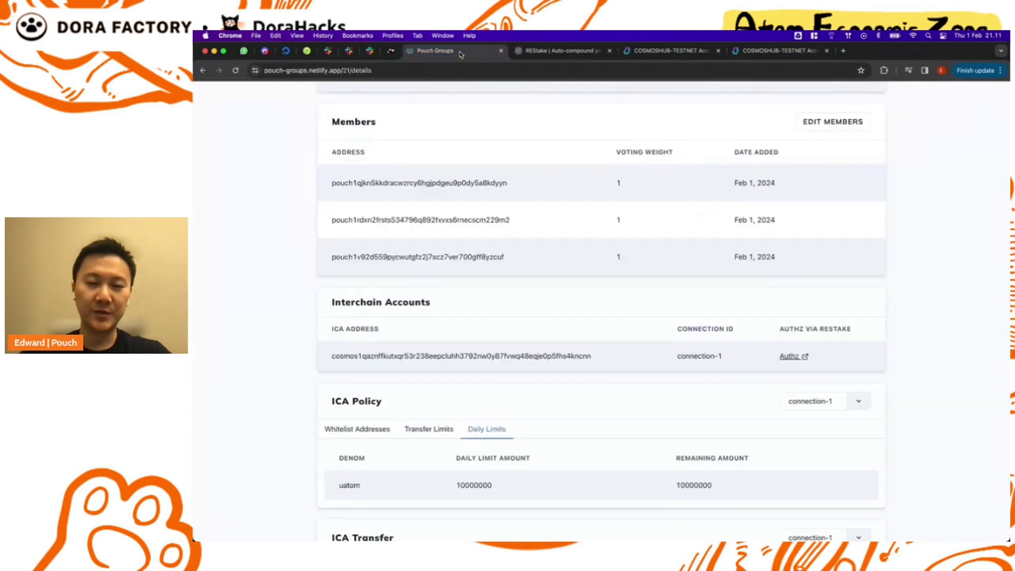
{"action": "left_click", "coordinate": [485, 356]}
{"action": "left_click", "coordinate": [553, 51]}
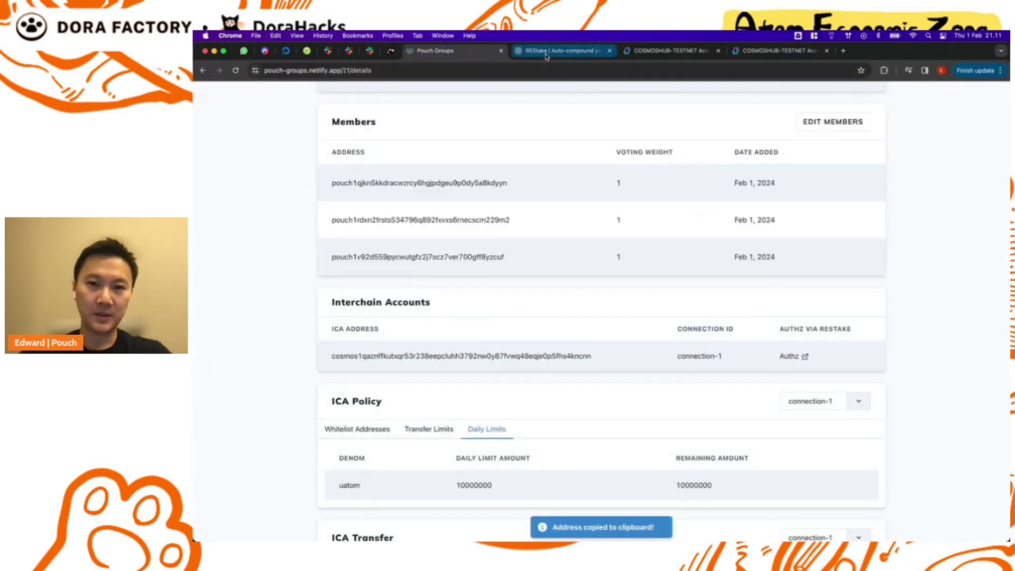
{"action": "left_click", "coordinate": [509, 176]}
{"action": "key", "text": "super+v"}
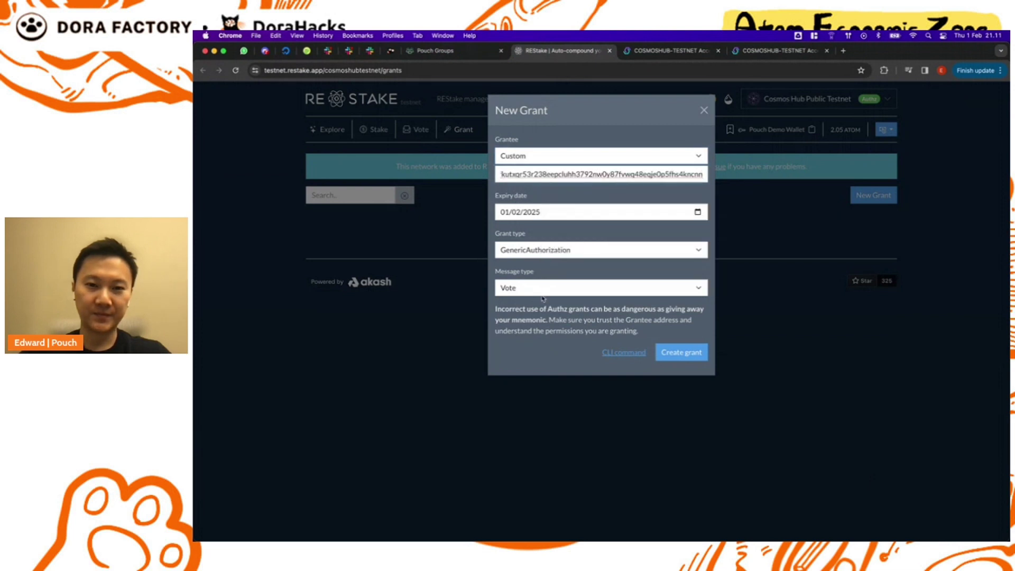
Set the message type to Send, create the grant, and approve it in Keplr
{"action": "left_click", "coordinate": [543, 289]}
{"action": "left_click", "coordinate": [666, 322]}
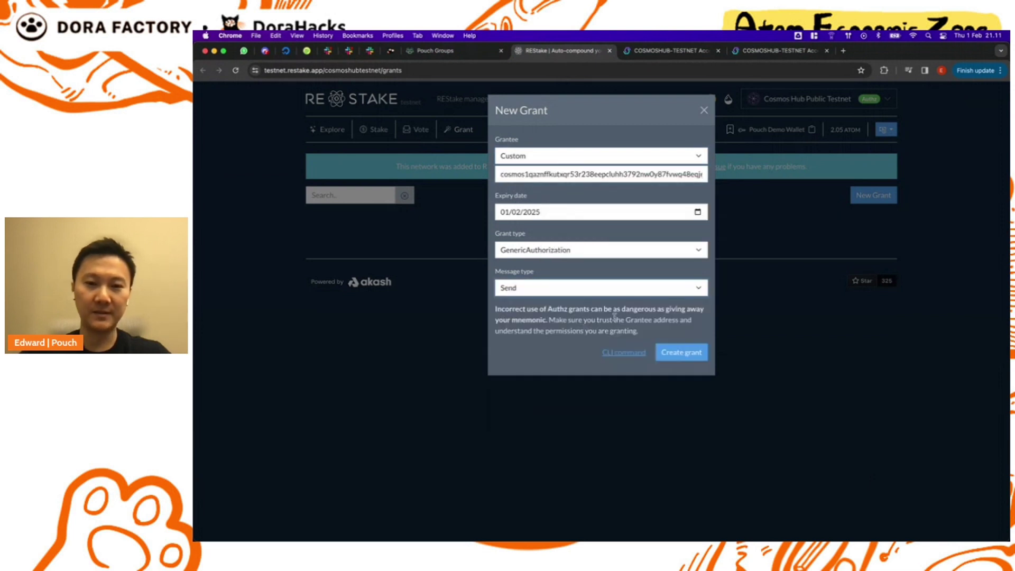
{"action": "left_click", "coordinate": [676, 353]}
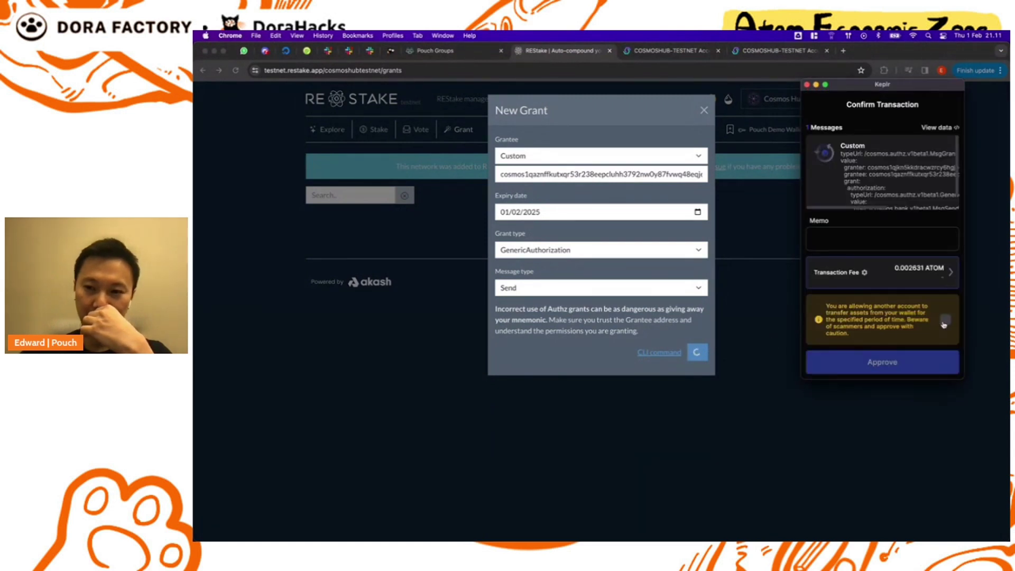
{"action": "left_click", "coordinate": [944, 322]}
{"action": "left_click", "coordinate": [894, 362]}
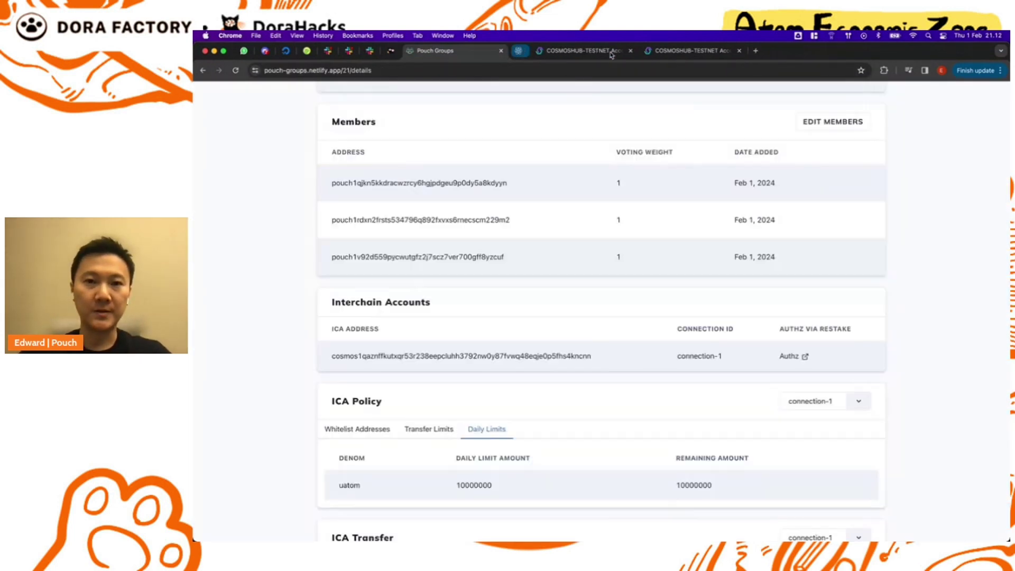
Start a new ICA transfer proposal from Fund Recovery Guardians using connection-1
{"action": "left_click", "coordinate": [610, 50]}
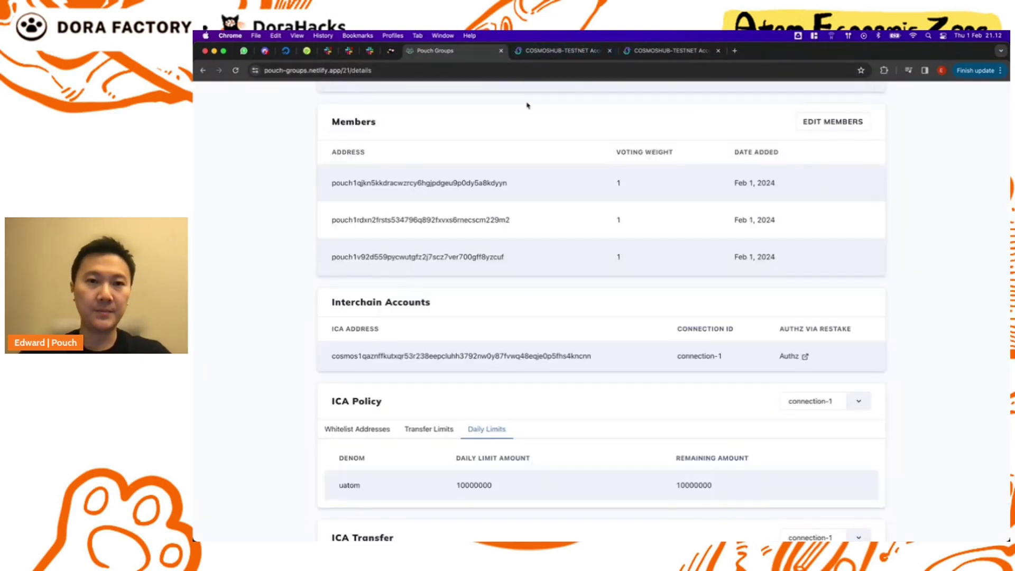
{"action": "scroll", "coordinate": [282, 286], "scroll_direction": "up", "scroll_amount": 5}
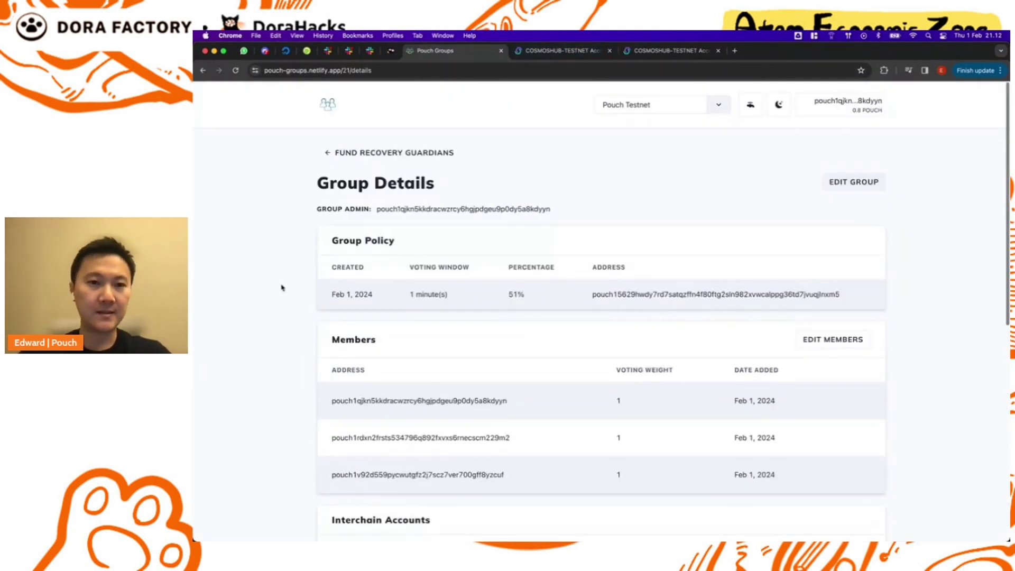
{"action": "left_click", "coordinate": [372, 158]}
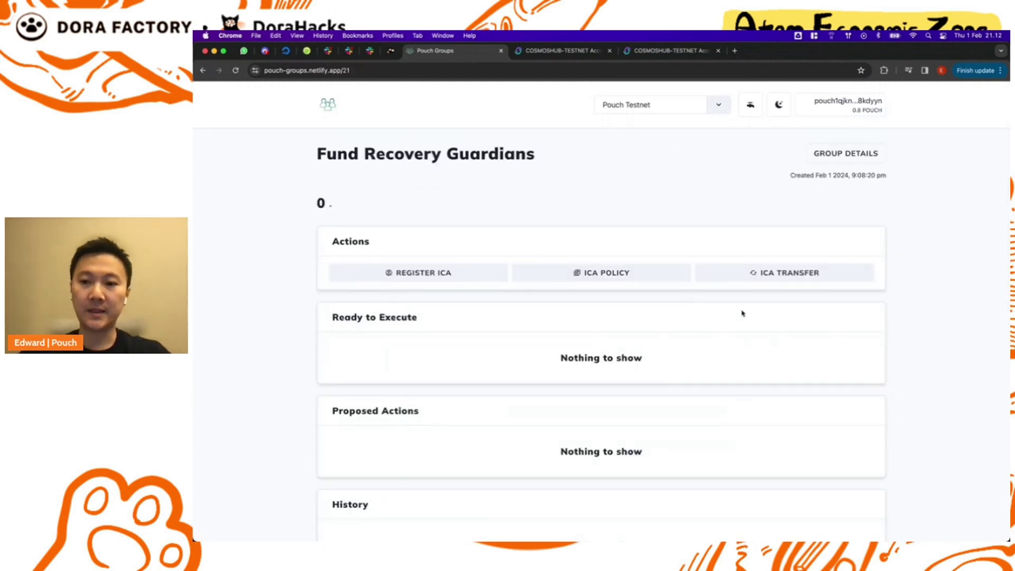
{"action": "left_click", "coordinate": [742, 273]}
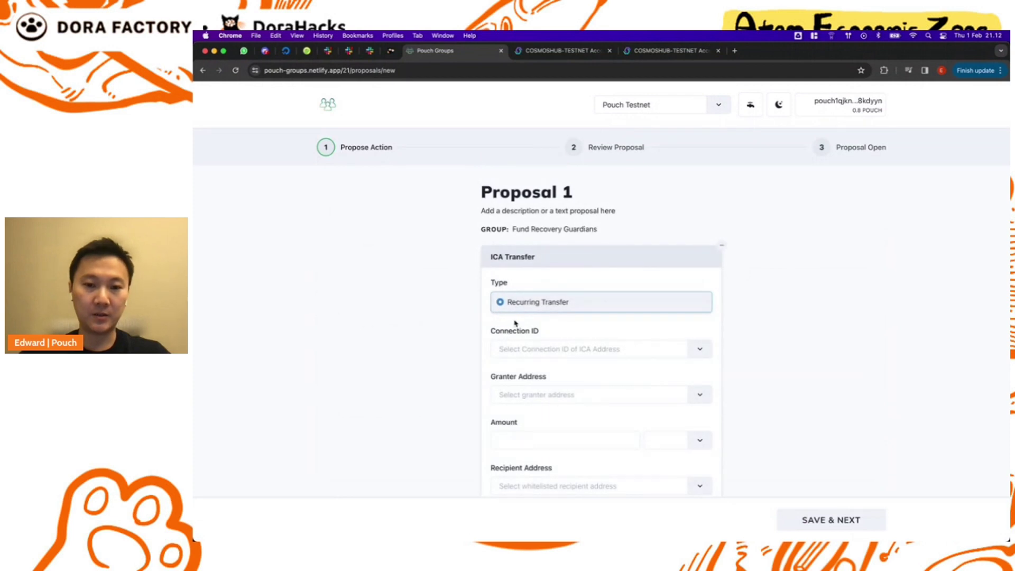
{"action": "scroll", "coordinate": [438, 337], "scroll_direction": "down", "scroll_amount": 2}
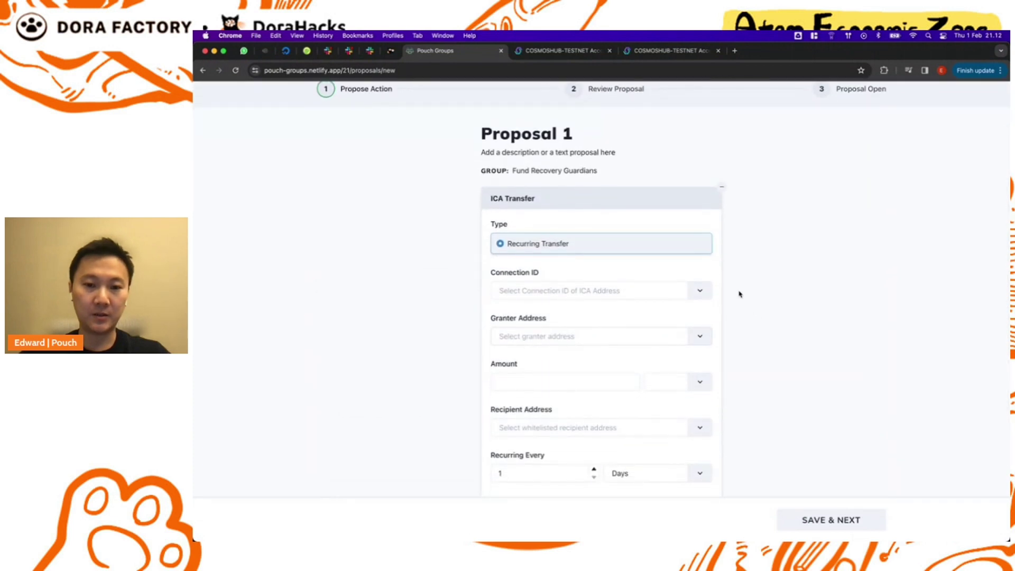
{"action": "left_click", "coordinate": [707, 291]}
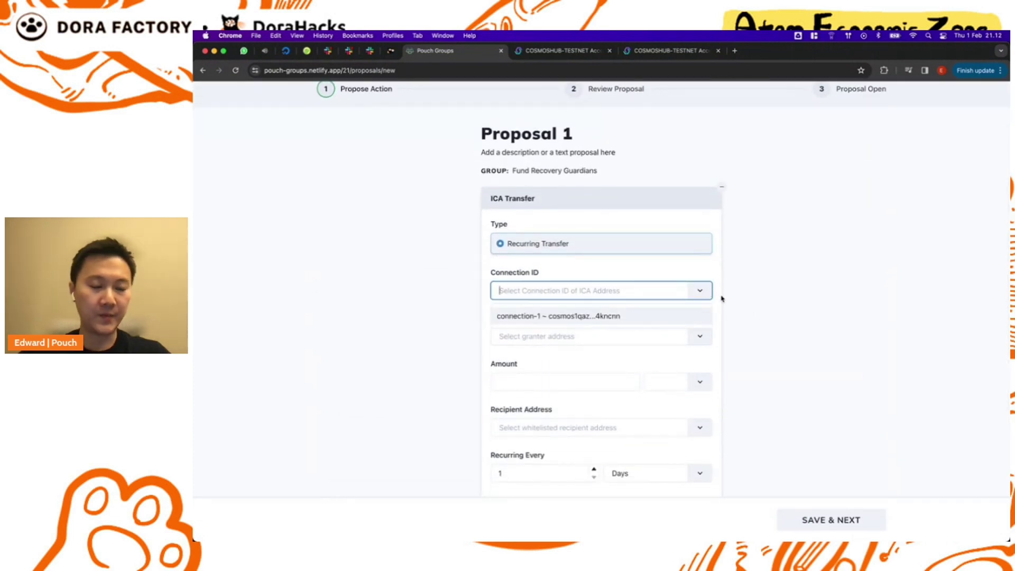
{"action": "left_click", "coordinate": [610, 316]}
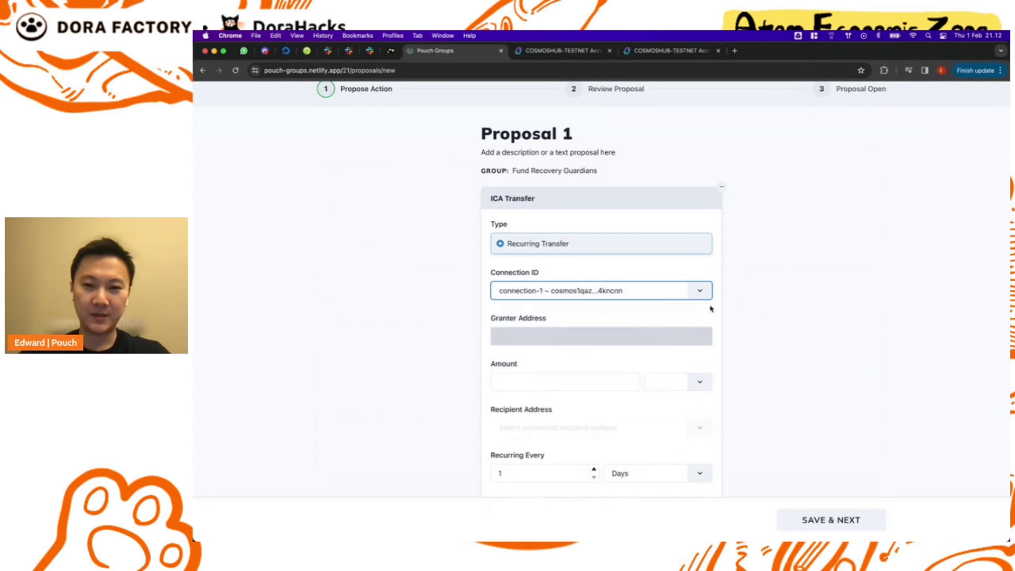
Fill in the granter address and choose uatom as the denomination
{"action": "left_click", "coordinate": [700, 339]}
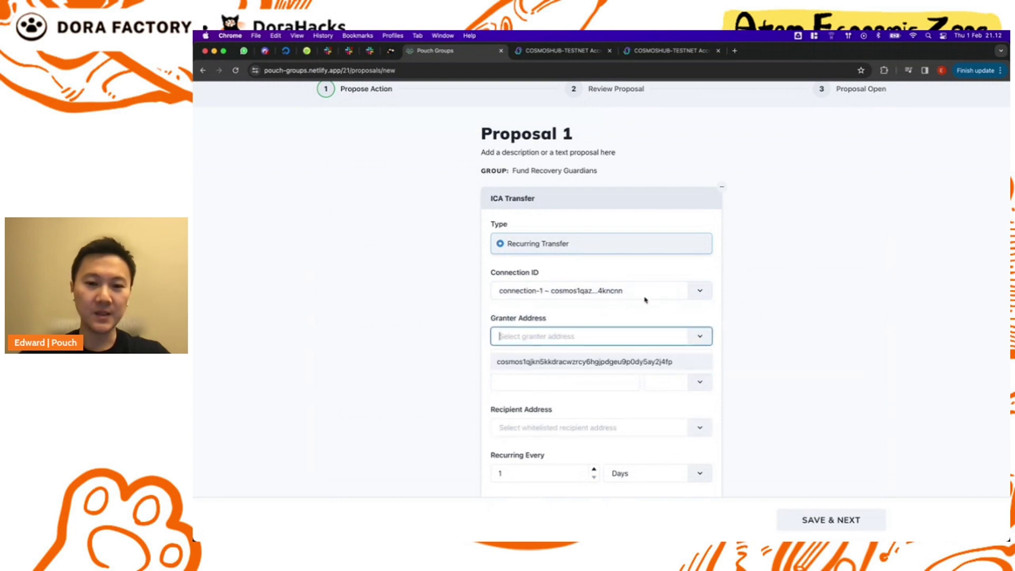
{"action": "left_click", "coordinate": [615, 362]}
{"action": "scroll", "coordinate": [587, 359], "scroll_direction": "down", "scroll_amount": 1}
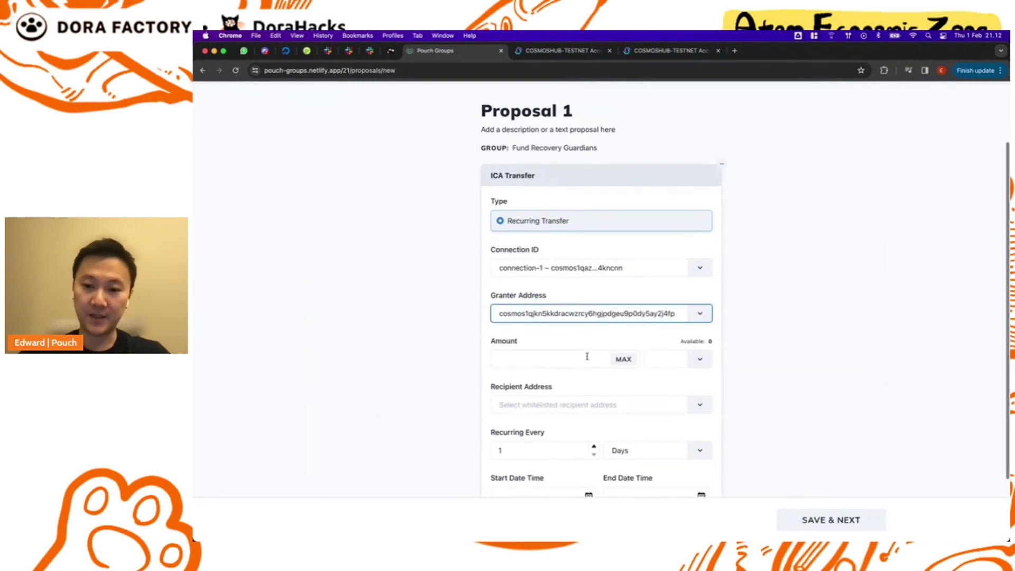
{"action": "left_click", "coordinate": [699, 359]}
{"action": "left_click", "coordinate": [667, 387]}
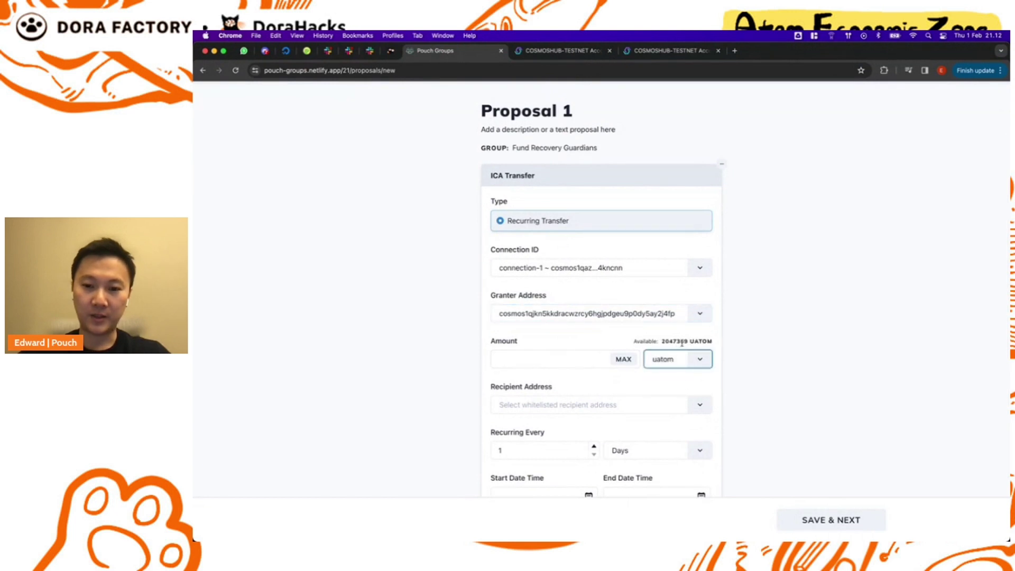
Enter an amount of 500000 and pick the whitelisted recipient address
{"action": "left_click", "coordinate": [559, 353]}
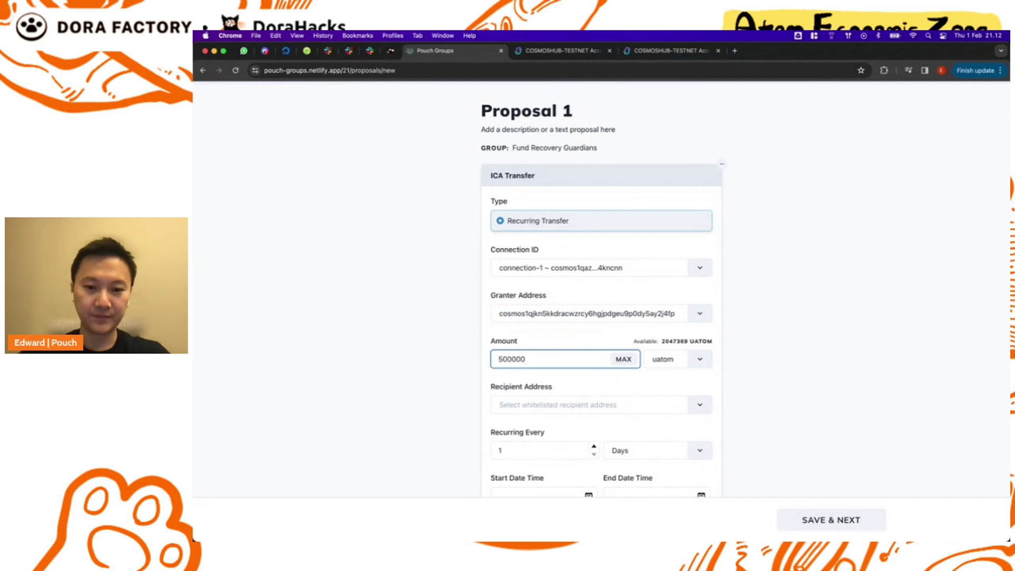
{"action": "scroll", "coordinate": [475, 368], "scroll_direction": "down", "scroll_amount": 1}
{"action": "left_click", "coordinate": [474, 367]}
{"action": "left_click", "coordinate": [554, 324]}
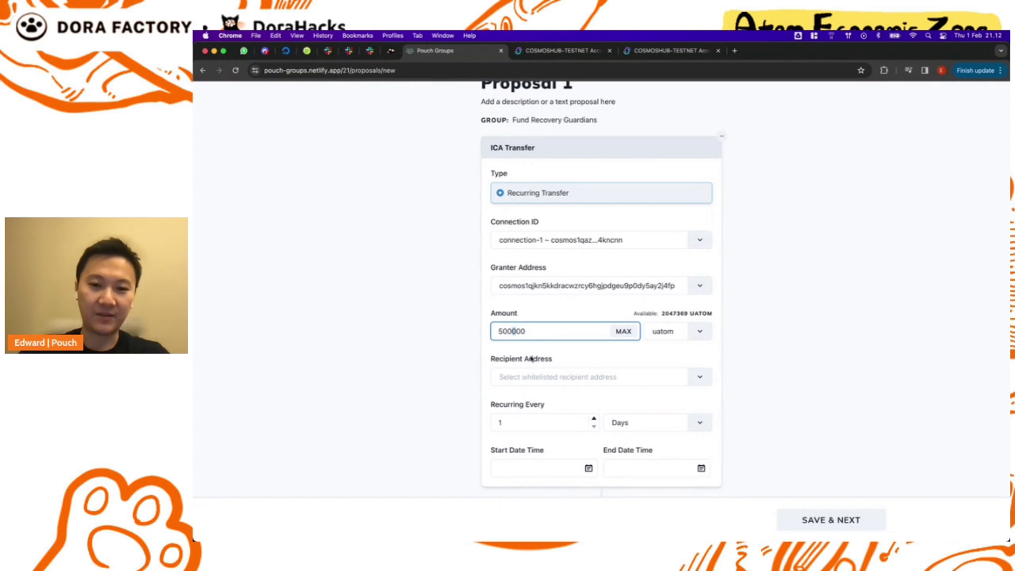
{"action": "left_click", "coordinate": [607, 369]}
{"action": "left_click", "coordinate": [705, 377]}
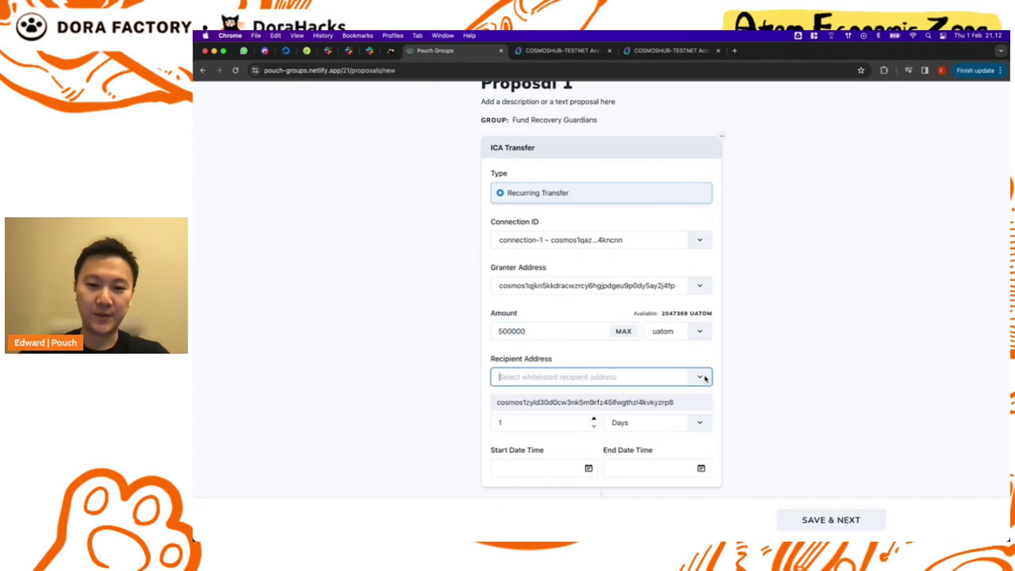
{"action": "left_click", "coordinate": [658, 403]}
{"action": "scroll", "coordinate": [736, 321], "scroll_direction": "down", "scroll_amount": 1}
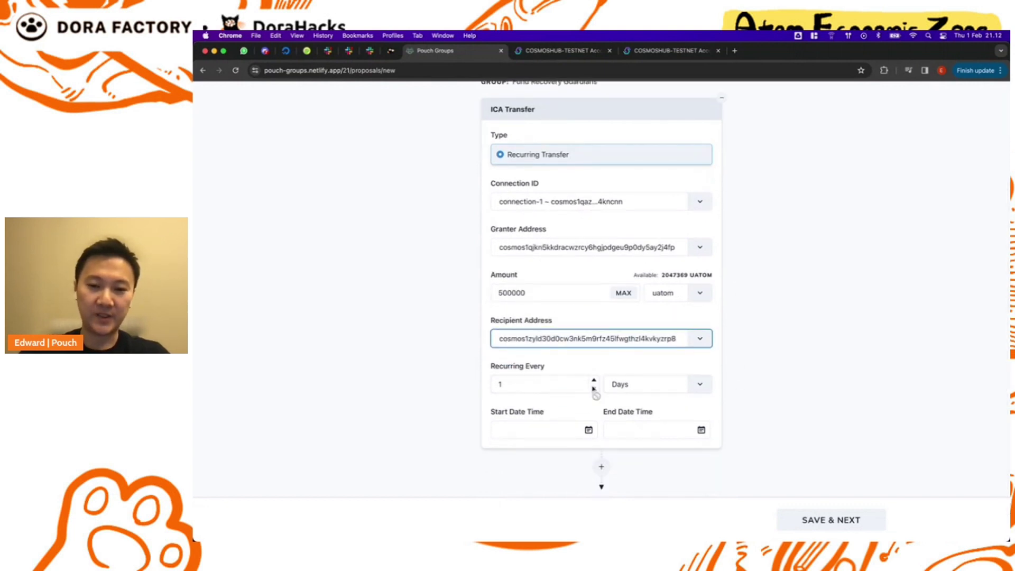
Set the start date and time to Feb 1, 2024, 9:16 PM
{"action": "left_click", "coordinate": [552, 427]}
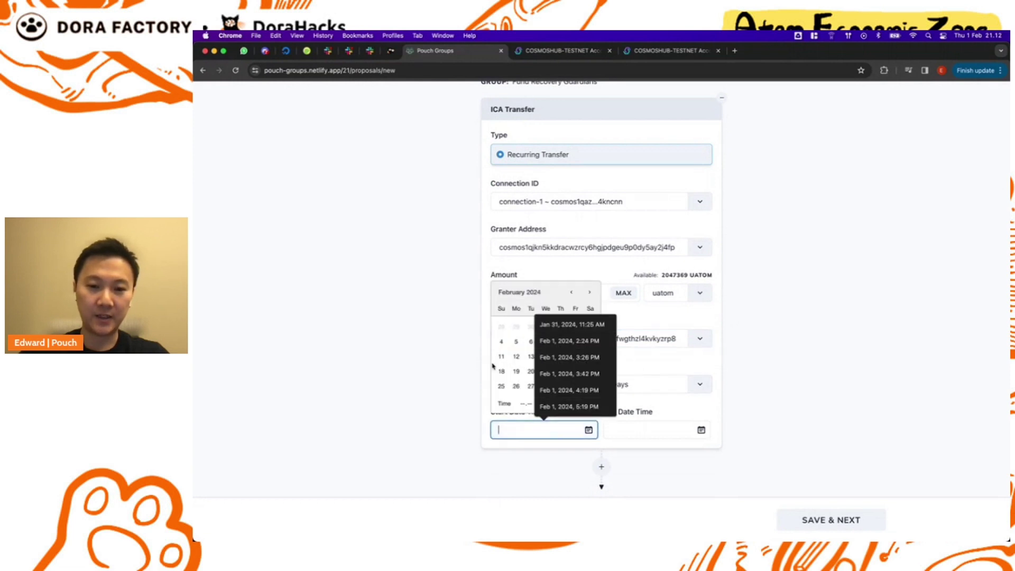
{"action": "left_click", "coordinate": [560, 341]}
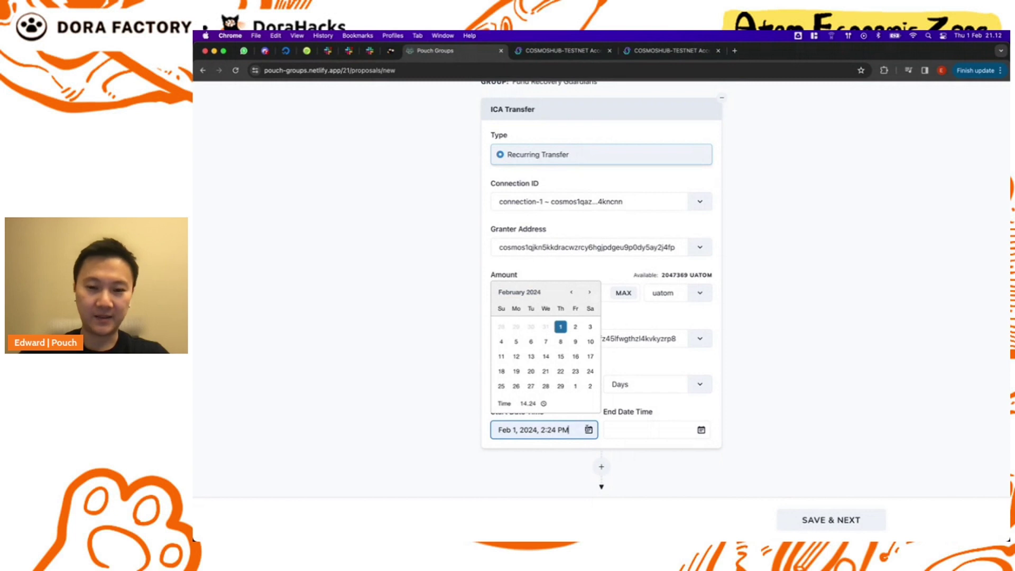
{"action": "left_click", "coordinate": [543, 429]}
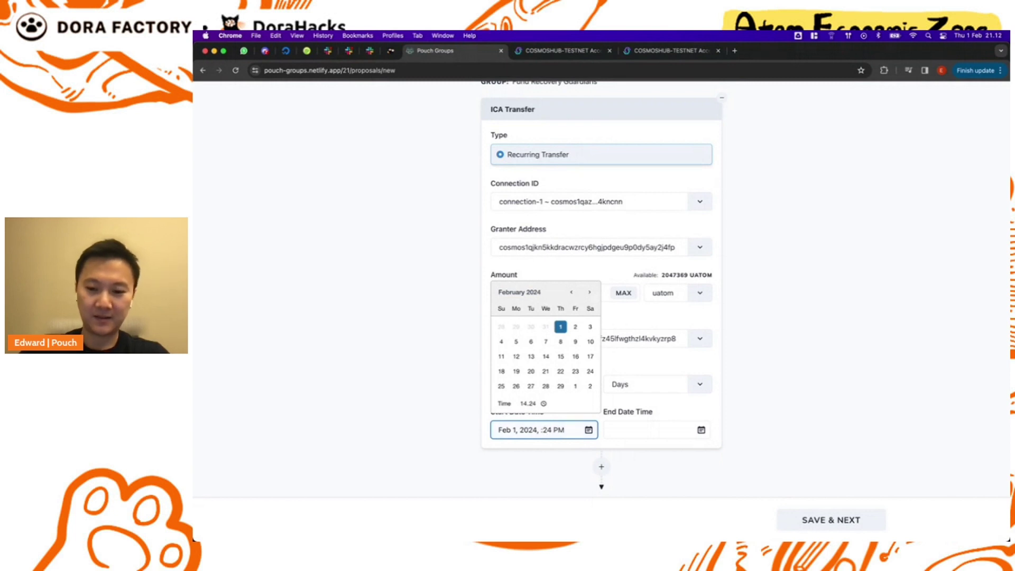
{"action": "type", "text": "9"}
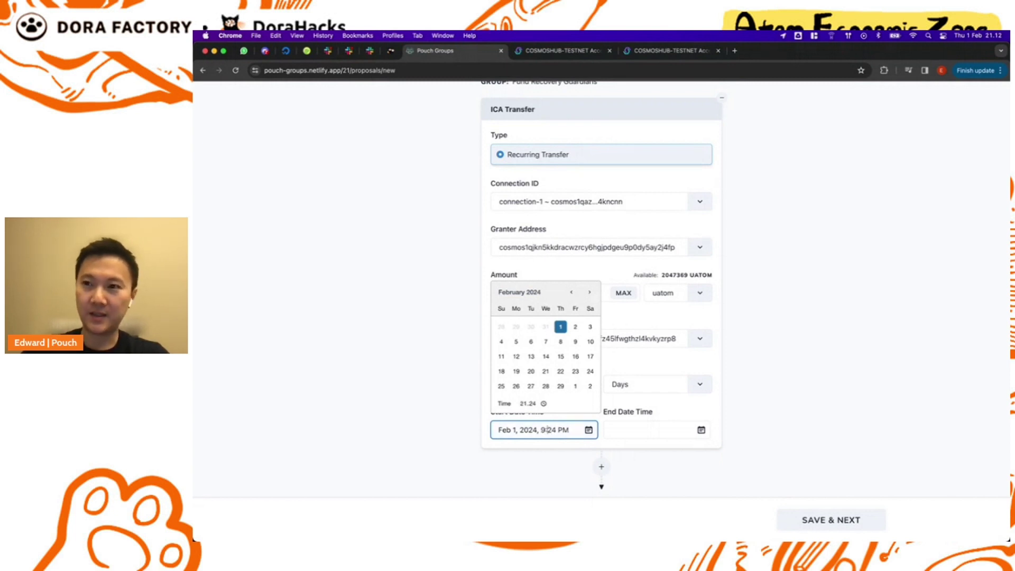
{"action": "key", "text": "BackSpace"}
{"action": "type", "text": "16"}
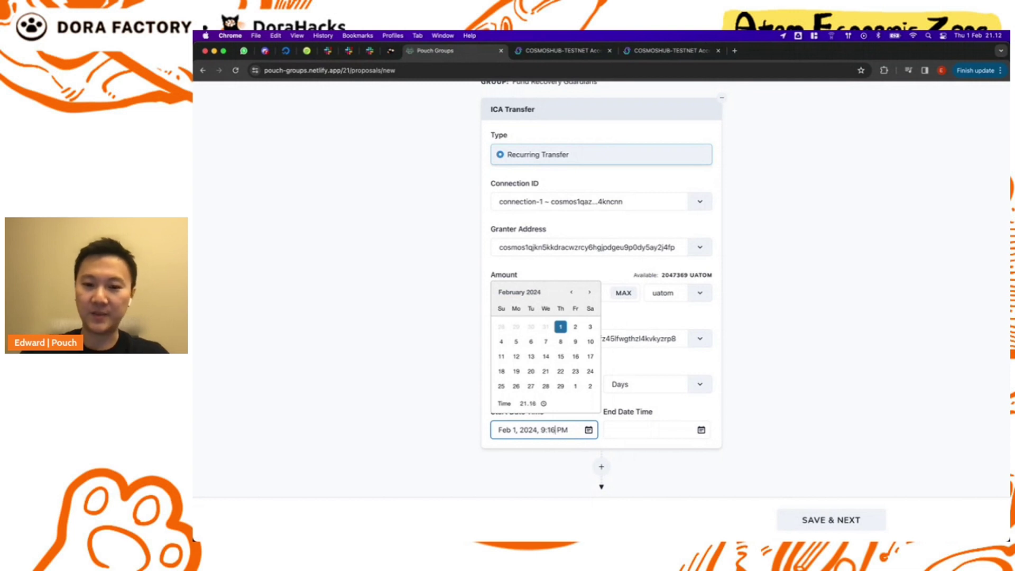
Set the end date and time to Feb 4, 2024, 11:16 PM
{"action": "left_click", "coordinate": [644, 434]}
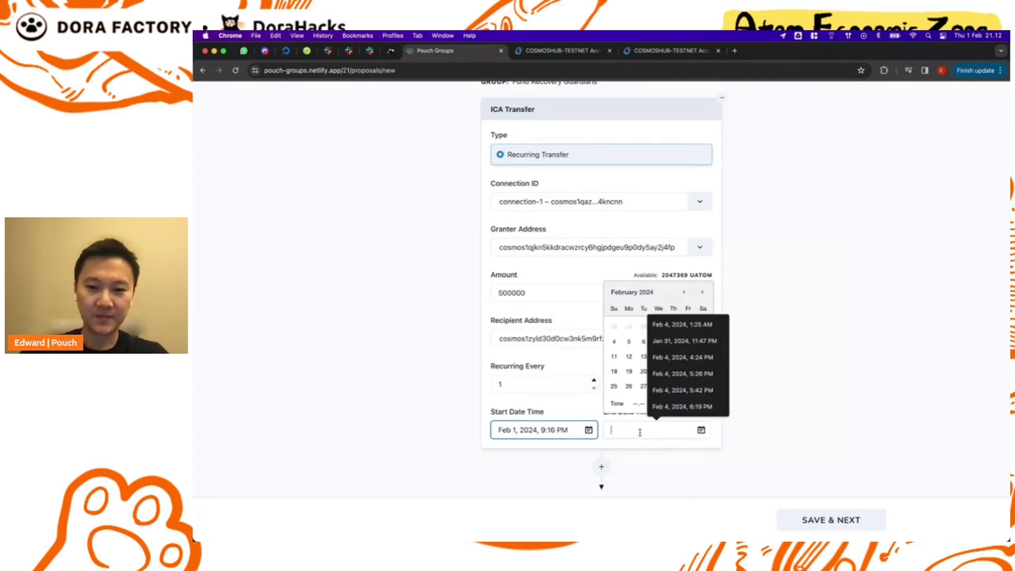
{"action": "left_click", "coordinate": [614, 341]}
{"action": "left_click", "coordinate": [665, 429]}
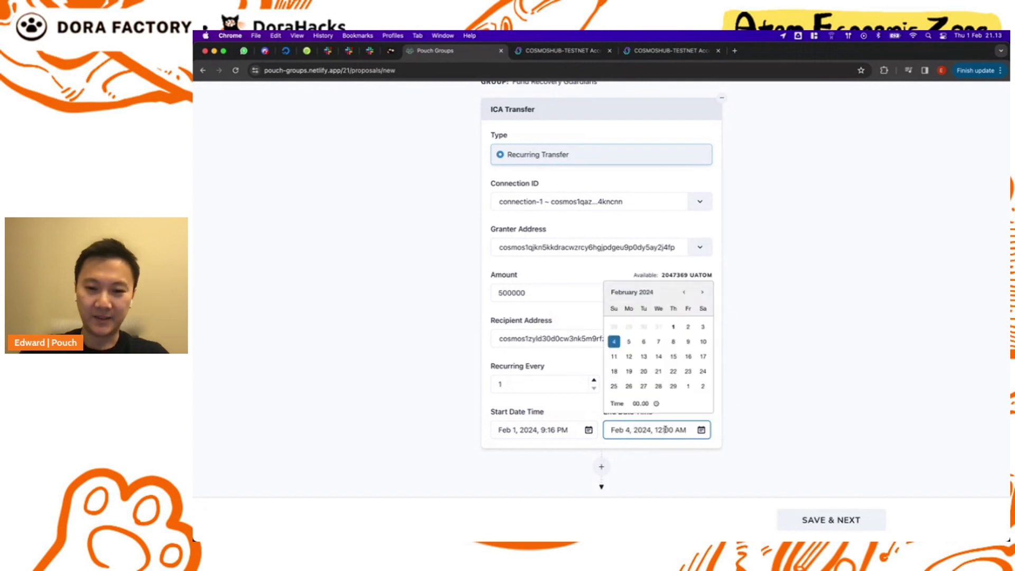
{"action": "type", "text": "9"}
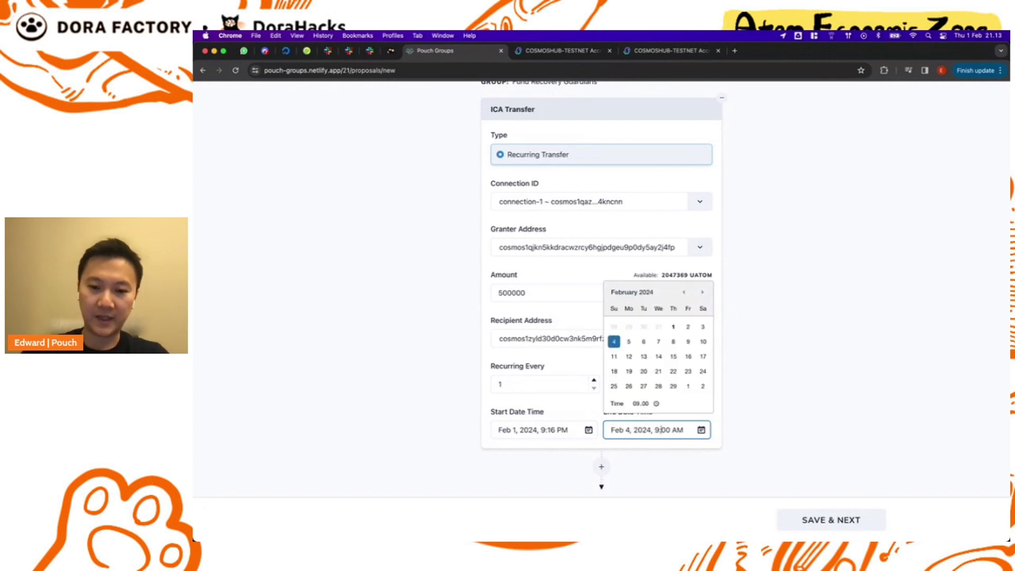
{"action": "type", "text": "11"}
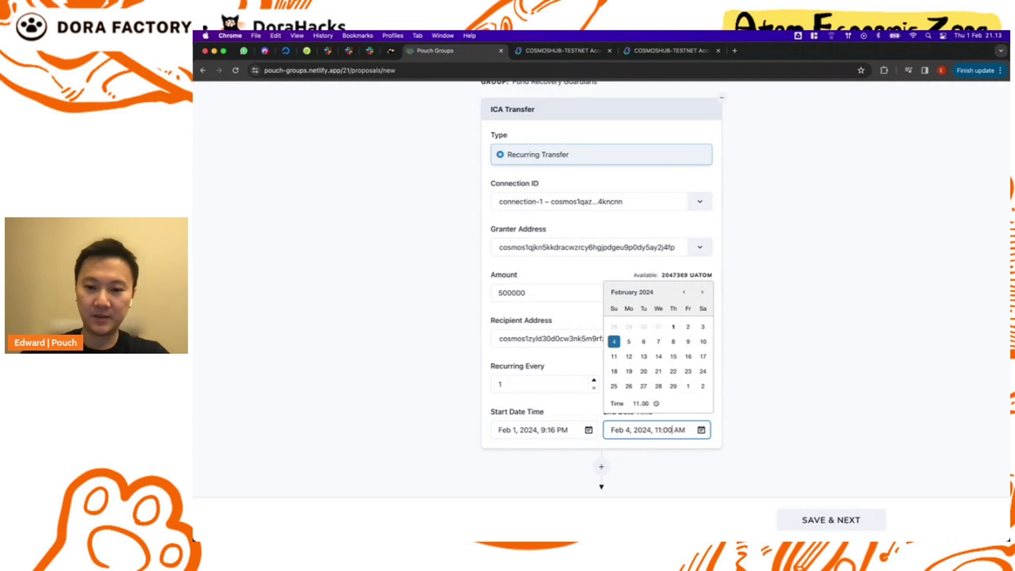
{"action": "type", "text": "16"}
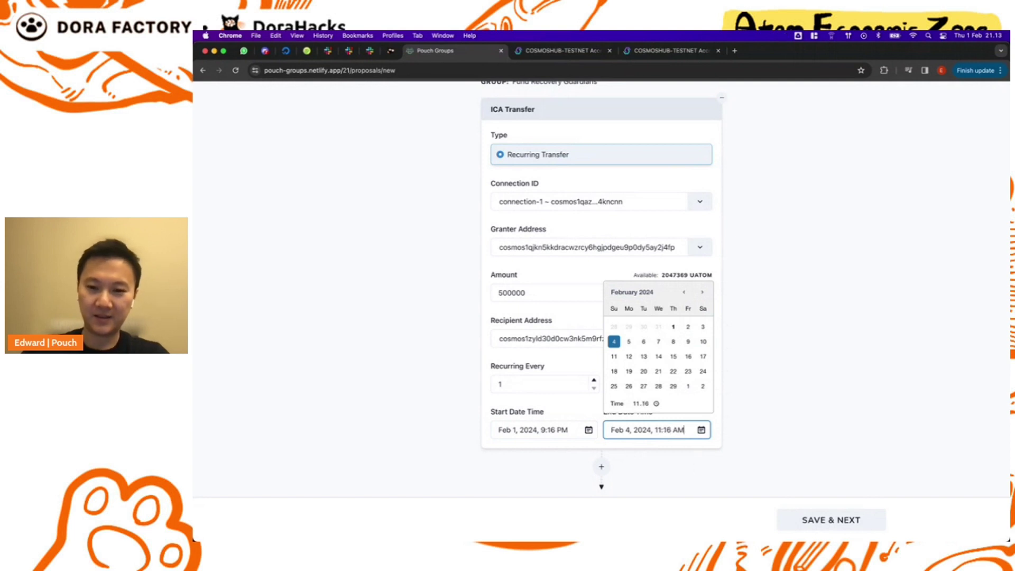
{"action": "type", "text": "p"}
{"action": "left_click", "coordinate": [819, 418]}
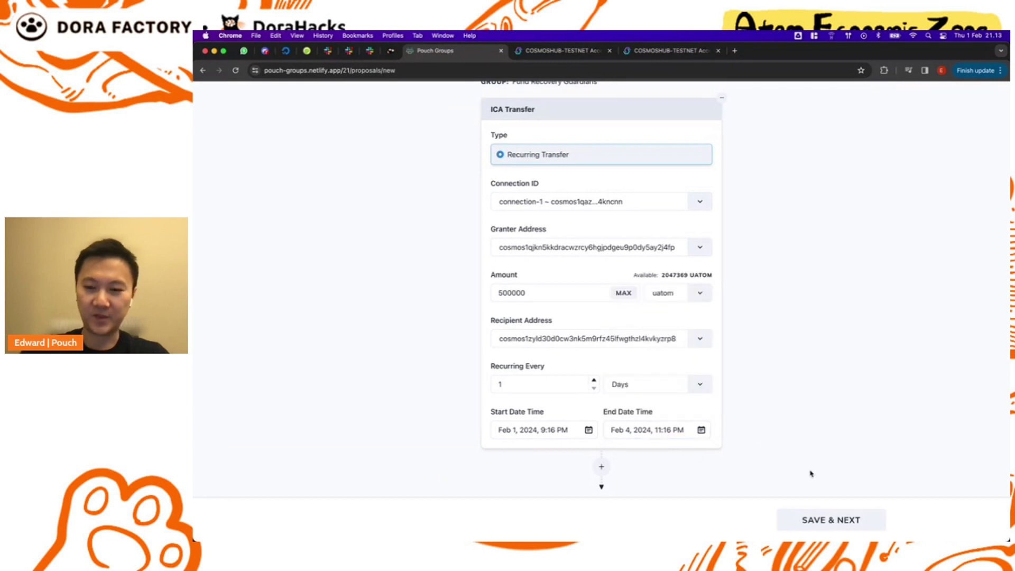
Save and submit the recurring transfer, approve it in Keplr, and open proposal #67
{"action": "left_click", "coordinate": [805, 514]}
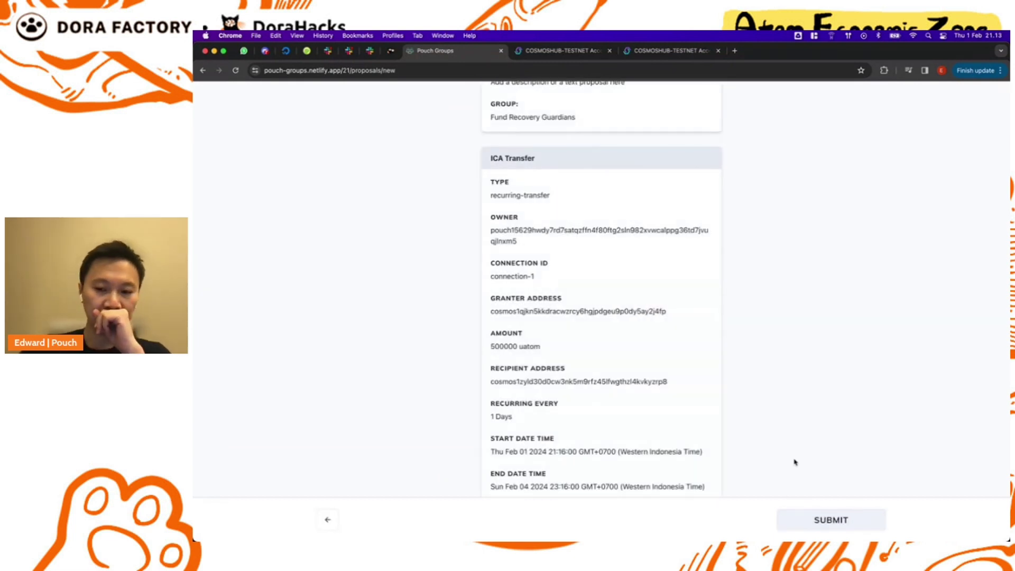
{"action": "left_click", "coordinate": [825, 524]}
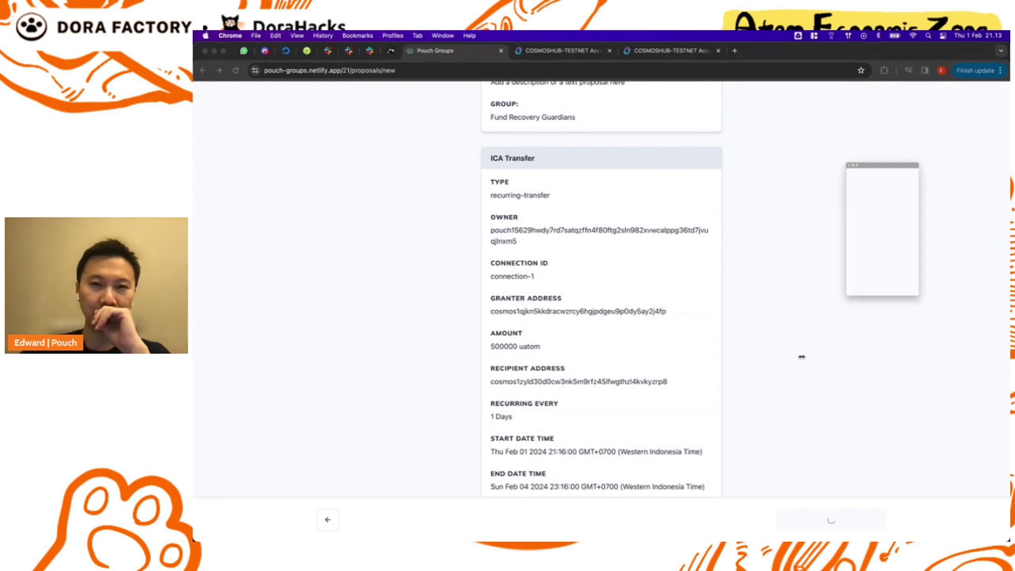
{"action": "left_click", "coordinate": [883, 363]}
{"action": "scroll", "coordinate": [740, 306], "scroll_direction": "up", "scroll_amount": 5}
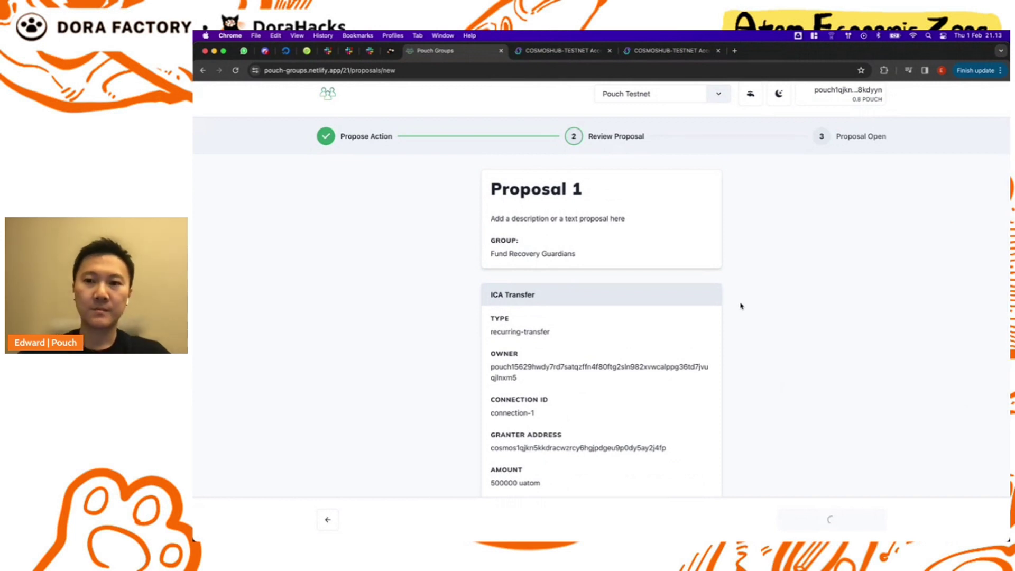
{"action": "left_click", "coordinate": [619, 246]}
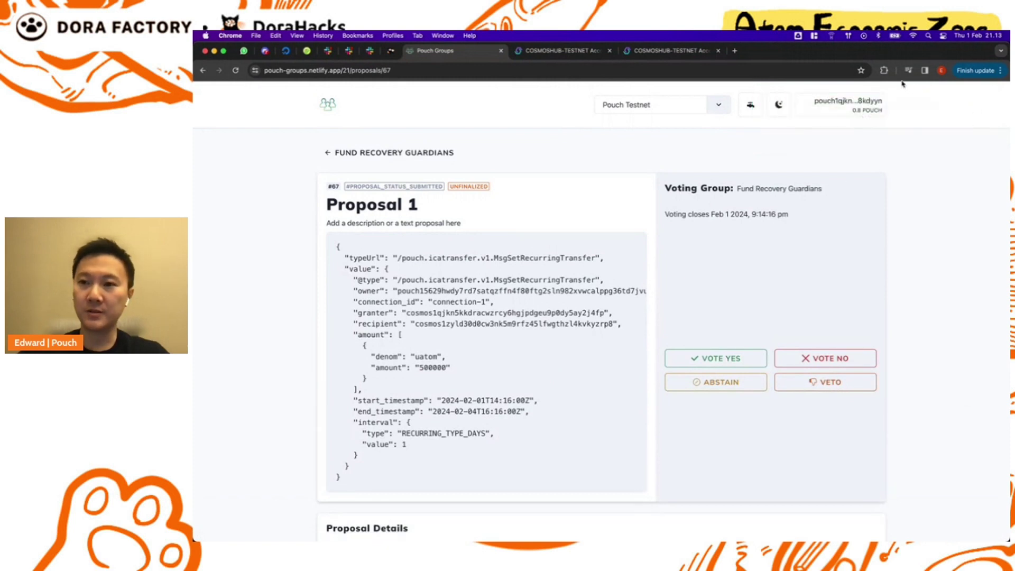
Vote Yes on proposal #67 with the current wallet and approve in Keplr
{"action": "left_click", "coordinate": [883, 70]}
{"action": "left_click", "coordinate": [708, 347]}
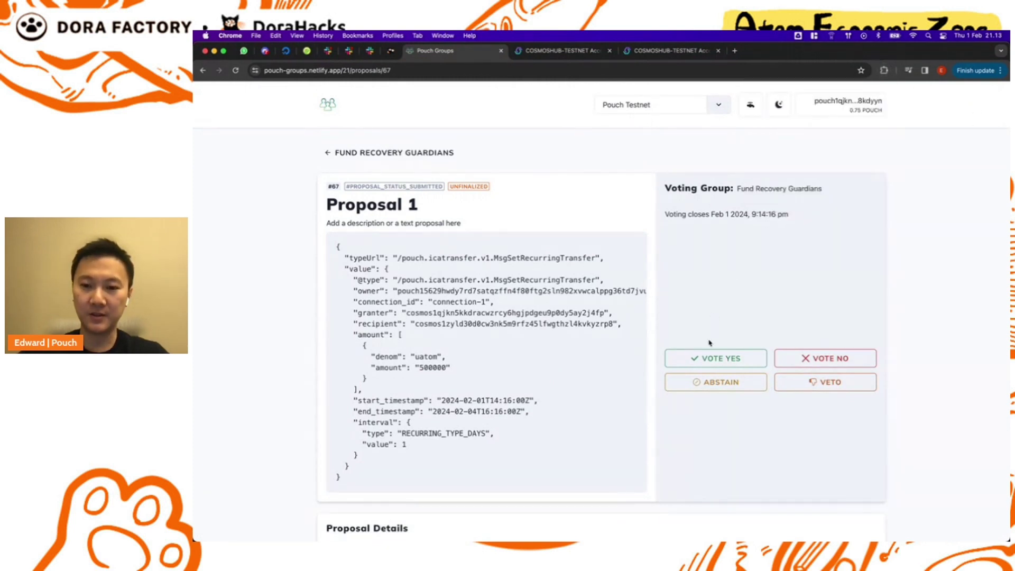
{"action": "left_click", "coordinate": [716, 357]}
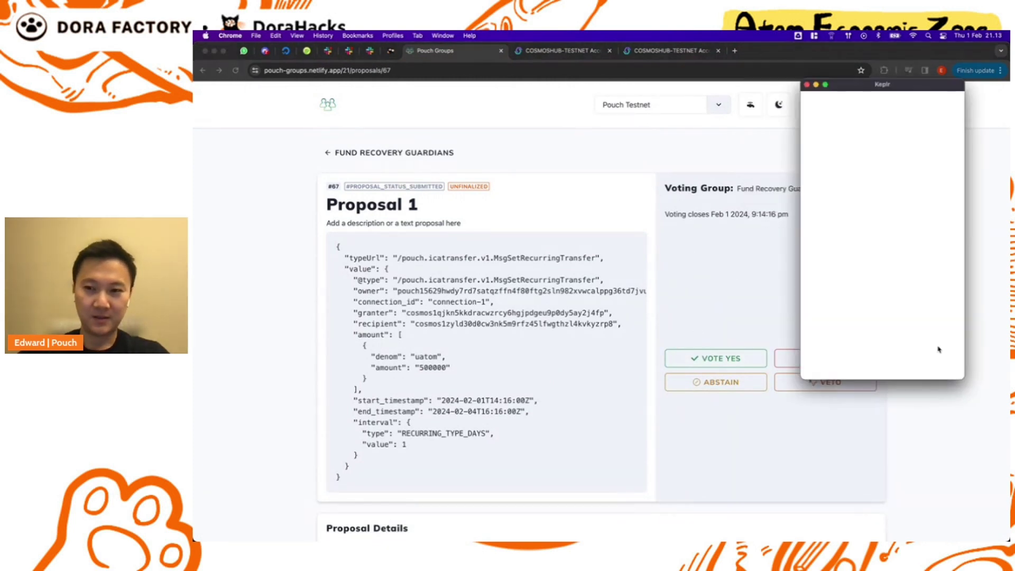
{"action": "left_click", "coordinate": [919, 371]}
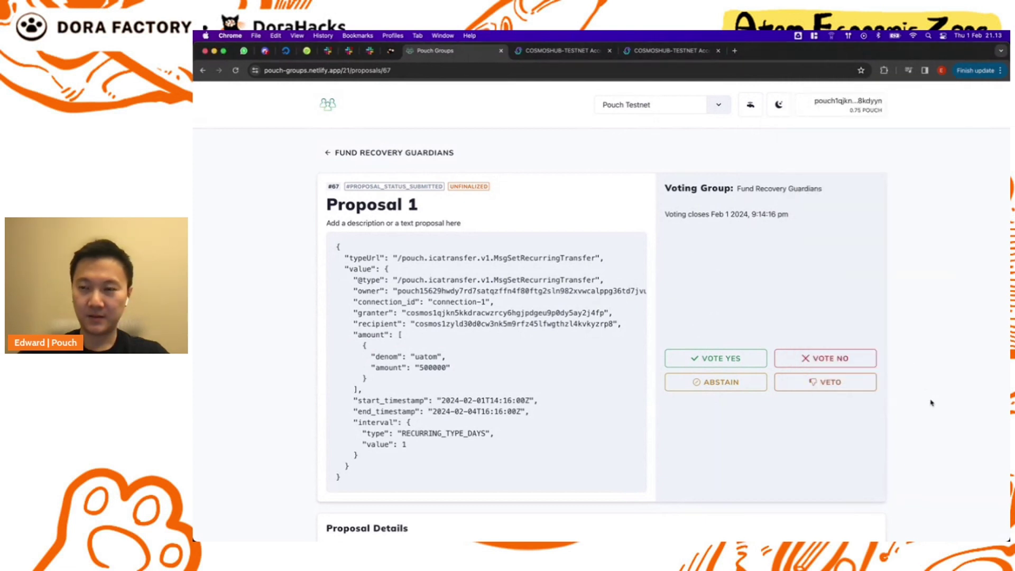
Pin Keplr, switch to another guardian account, and approve its vote transaction
{"action": "left_click", "coordinate": [890, 77]}
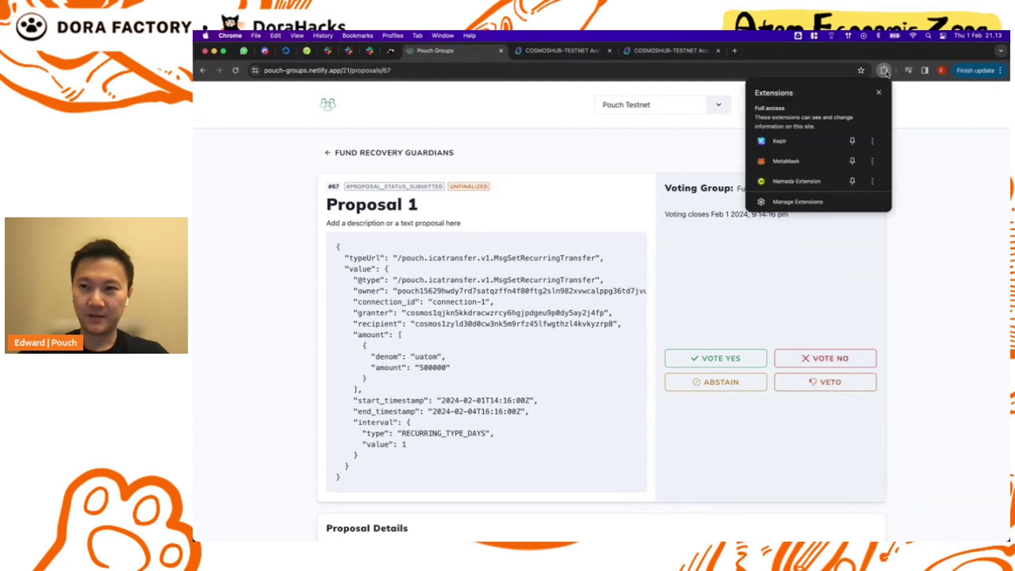
{"action": "left_click", "coordinate": [849, 139]}
{"action": "left_click", "coordinate": [867, 71]}
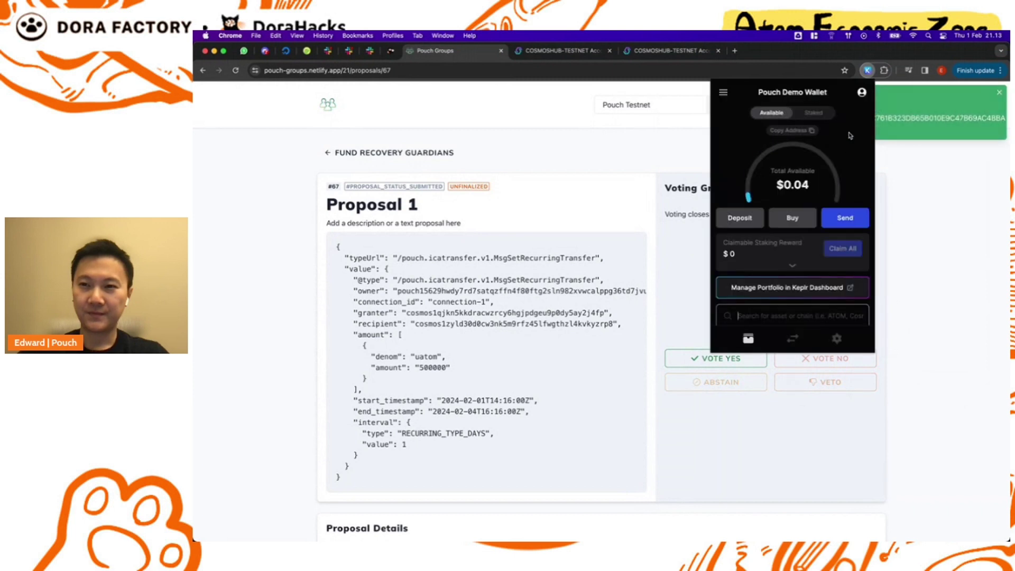
{"action": "left_click", "coordinate": [862, 96]}
{"action": "left_click", "coordinate": [773, 228]}
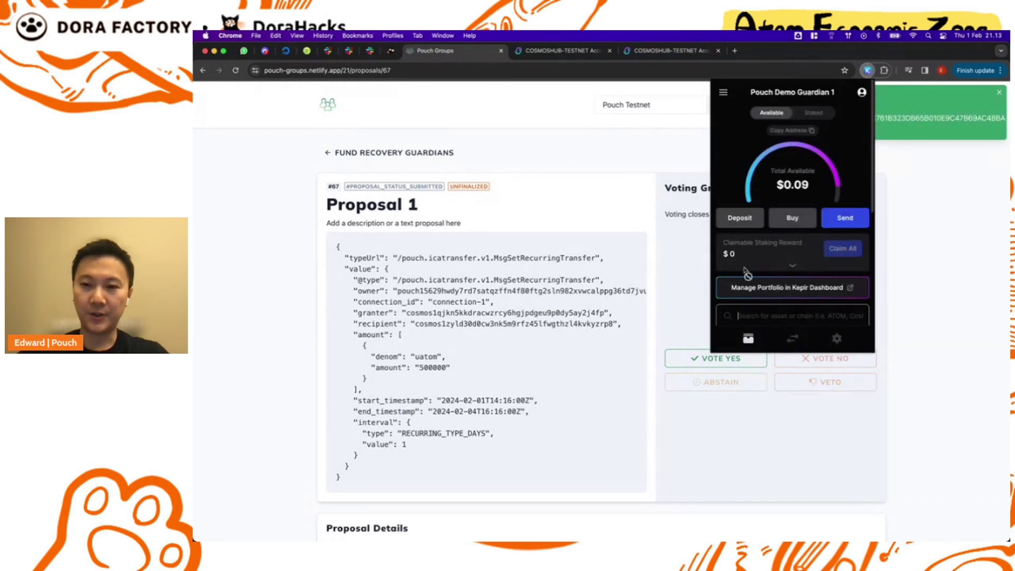
{"action": "left_click", "coordinate": [726, 350]}
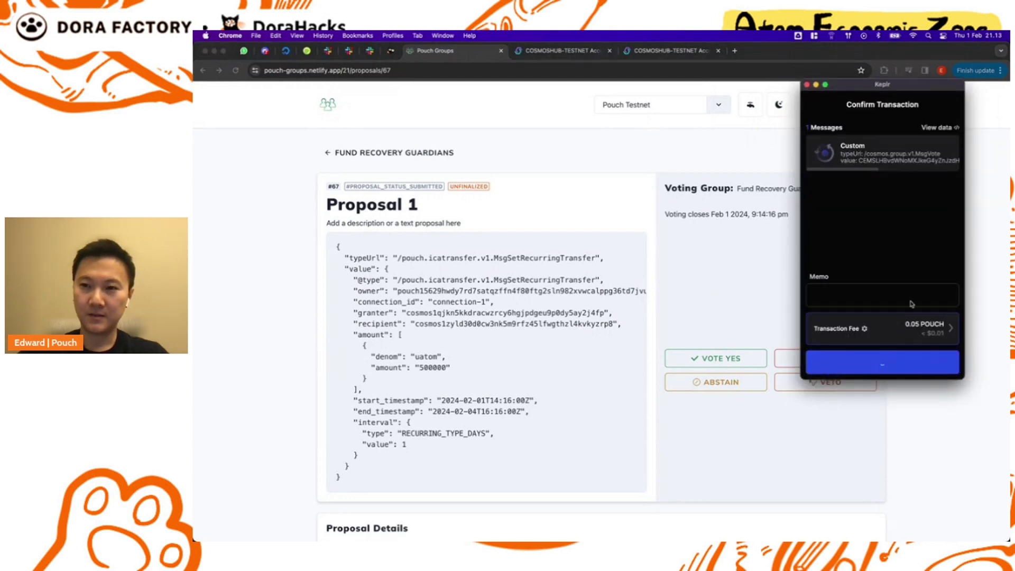
{"action": "left_click", "coordinate": [925, 368]}
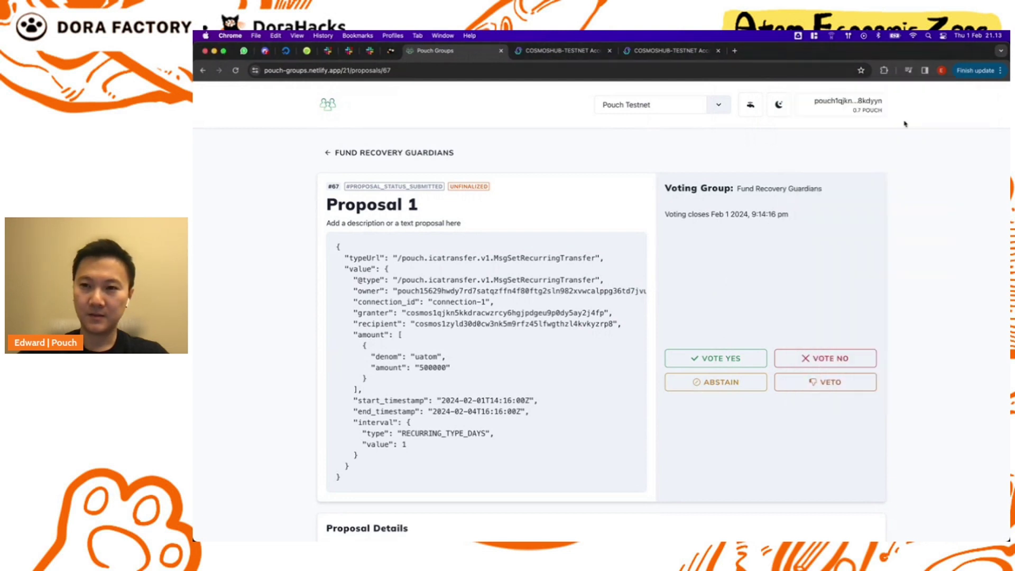
Switch Keplr to Pouch Demo Guardian 2, vote Yes on Proposal 1, and approve
{"action": "left_click", "coordinate": [884, 70]}
{"action": "left_click", "coordinate": [769, 142]}
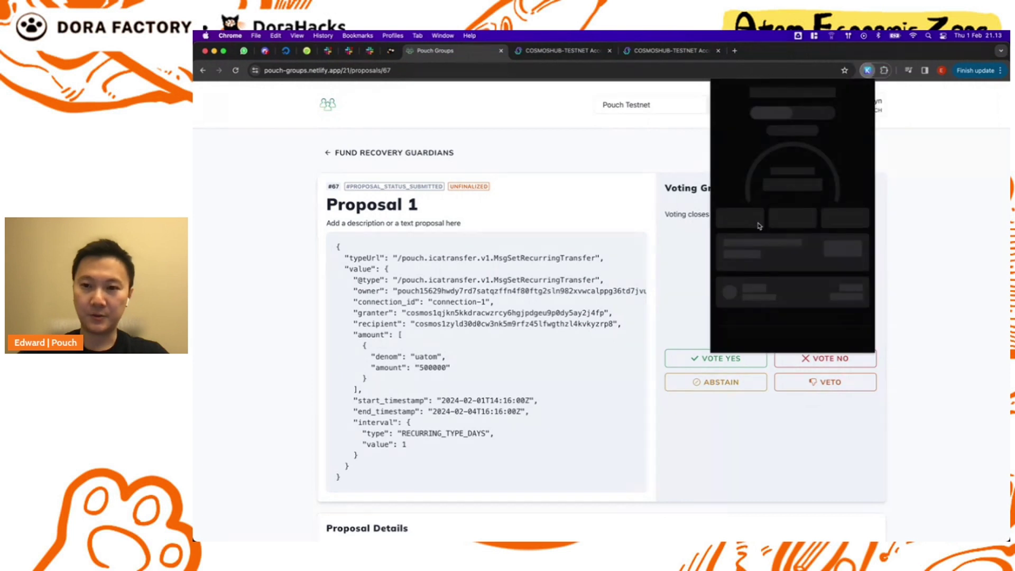
{"action": "left_click", "coordinate": [792, 92]}
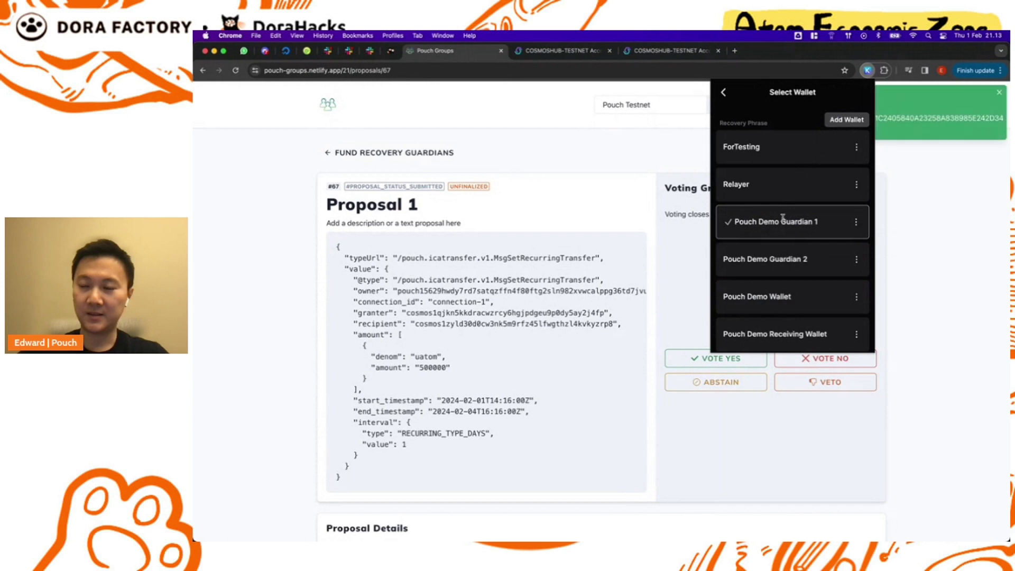
{"action": "left_click", "coordinate": [773, 259]}
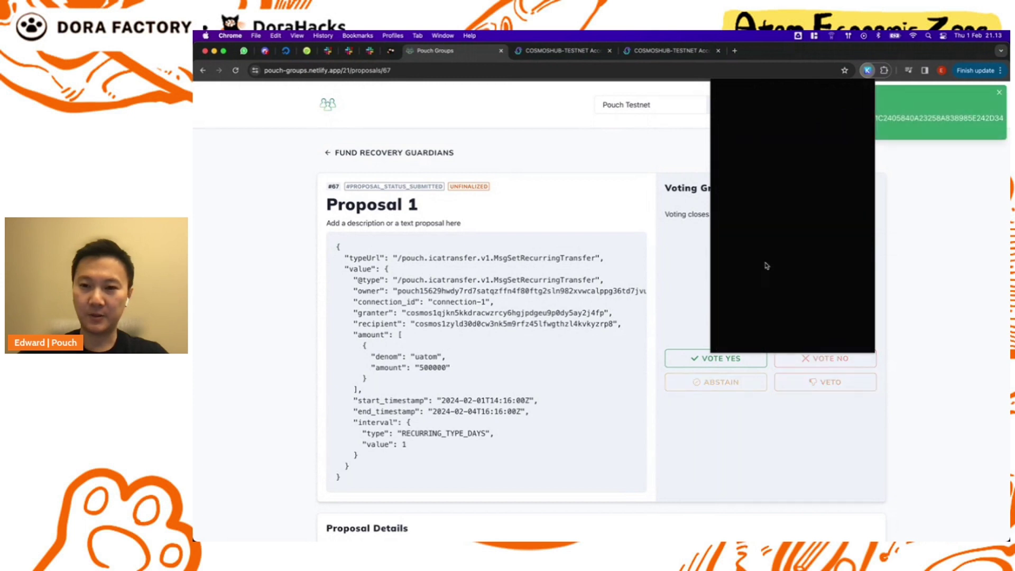
{"action": "left_click", "coordinate": [662, 285]}
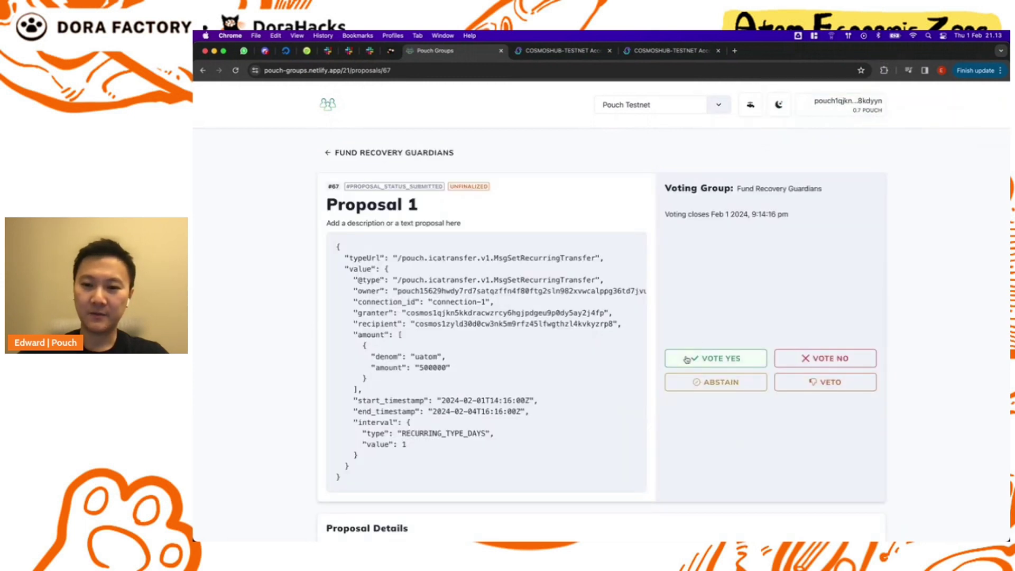
{"action": "left_click", "coordinate": [687, 358]}
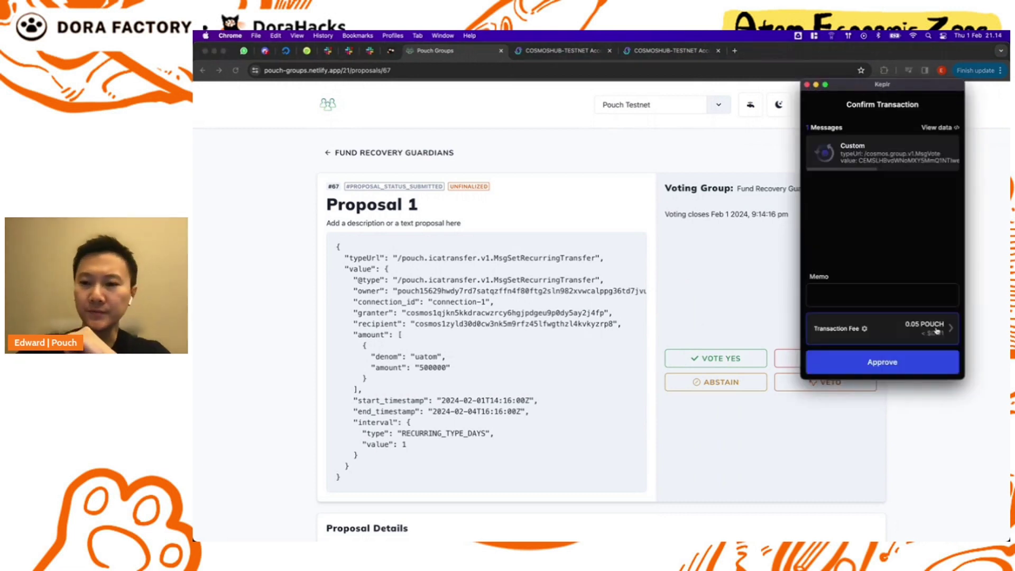
{"action": "left_click", "coordinate": [937, 364]}
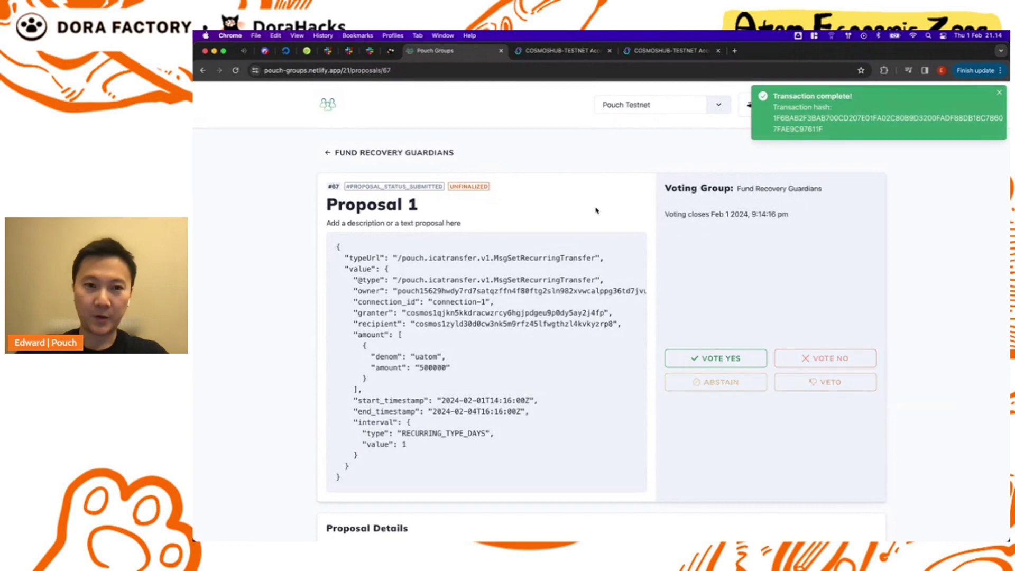
Reopen Proposal 1 and highlight its transfer type, granter, recipient and 500000 amount
{"action": "left_click", "coordinate": [446, 156]}
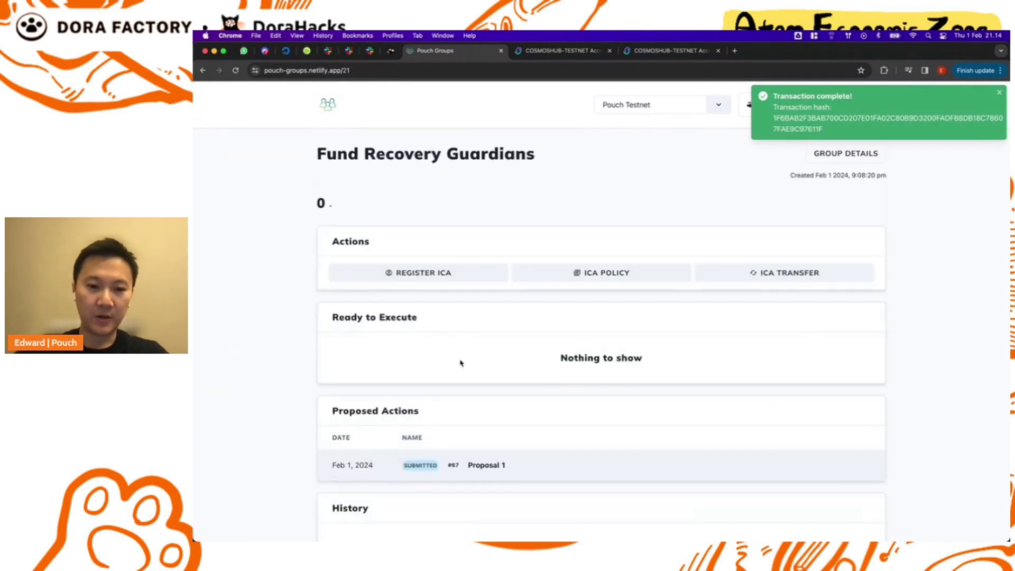
{"action": "left_click", "coordinate": [475, 465]}
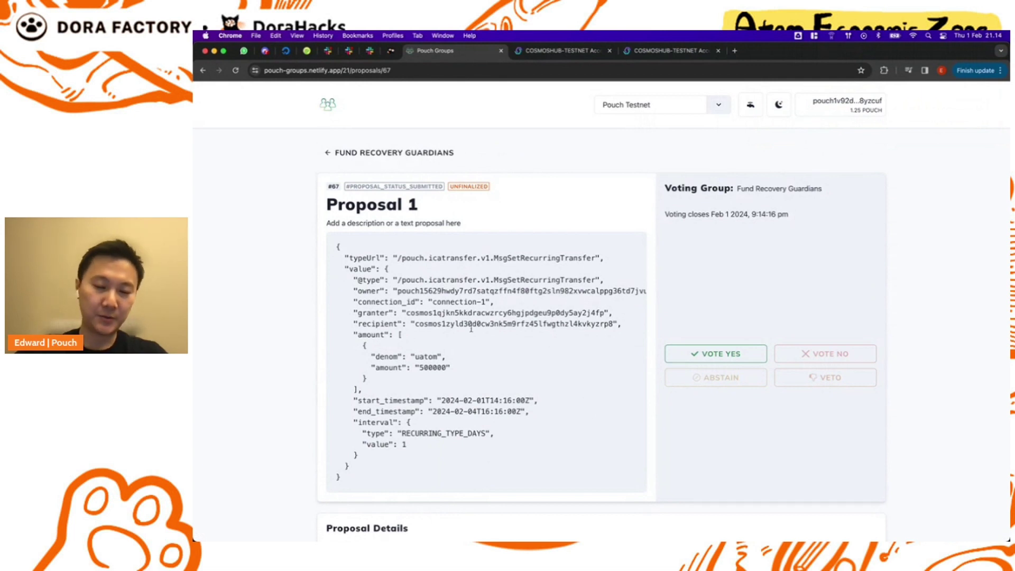
{"action": "double_click", "coordinate": [413, 257]}
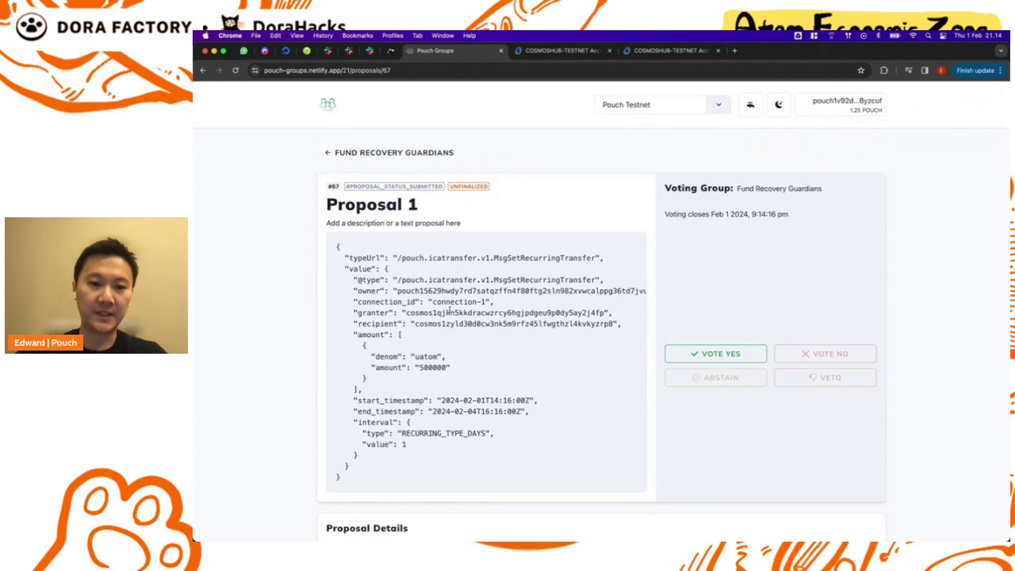
{"action": "double_click", "coordinate": [450, 313]}
{"action": "double_click", "coordinate": [472, 324]}
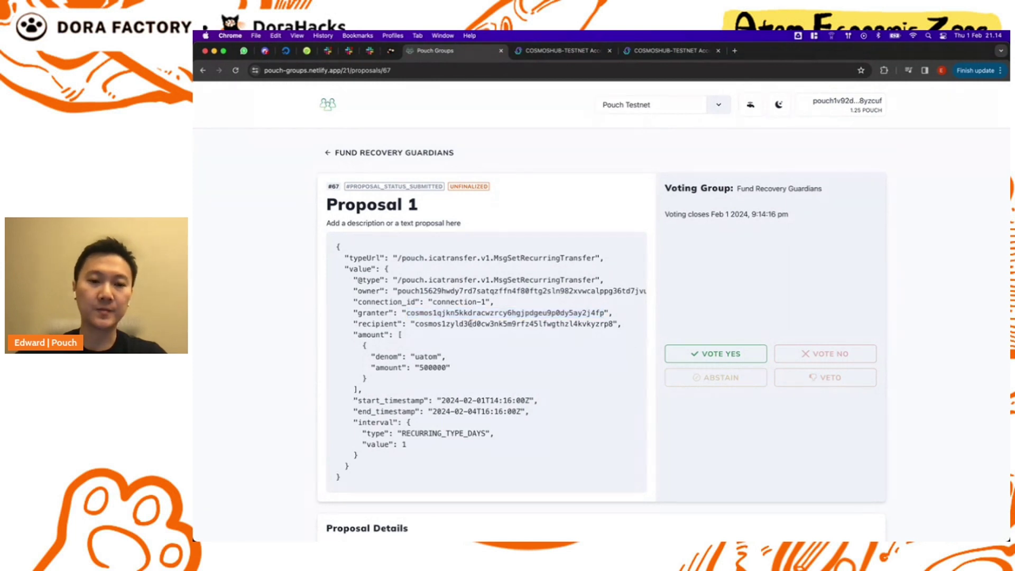
{"action": "double_click", "coordinate": [421, 368]}
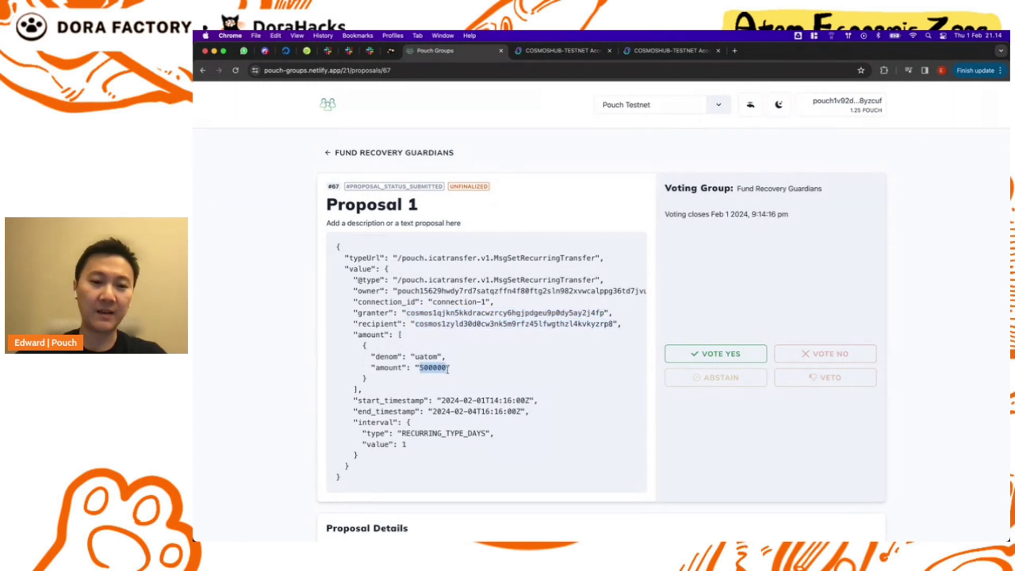
Reload Proposal 1 (#67) to show it accepted, finalized and ready to execute
{"action": "scroll", "coordinate": [448, 369], "scroll_direction": "down", "scroll_amount": 1}
{"action": "left_click_drag", "start_coordinate": [533, 397], "coordinate": [351, 383]}
{"action": "left_click", "coordinate": [580, 426]}
{"action": "key", "text": "super+r"}
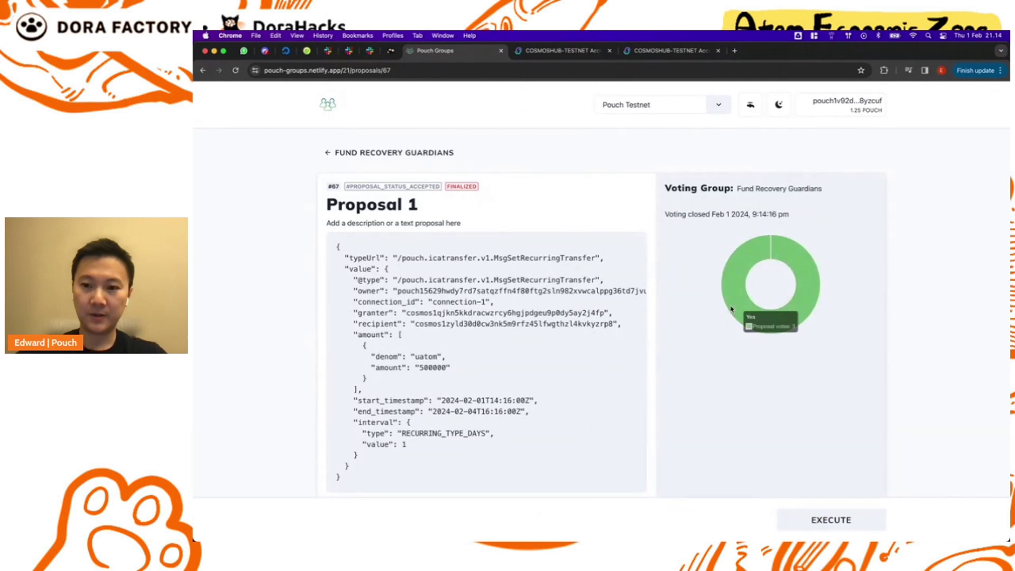
Switch the active Keplr wallet to Pouch Demo Wallet
{"action": "left_click", "coordinate": [883, 70]}
{"action": "left_click", "coordinate": [780, 141]}
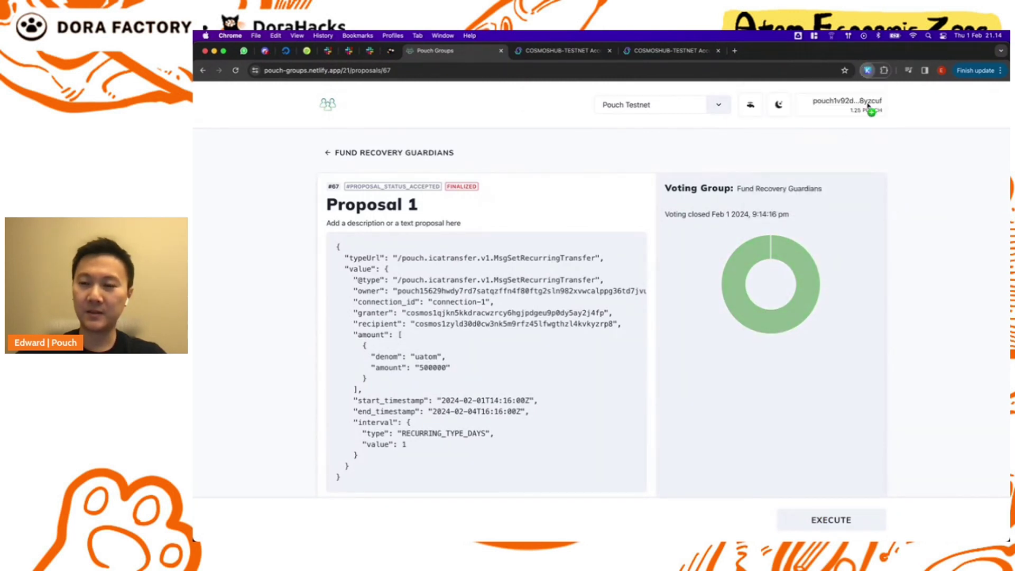
{"action": "left_click", "coordinate": [862, 94]}
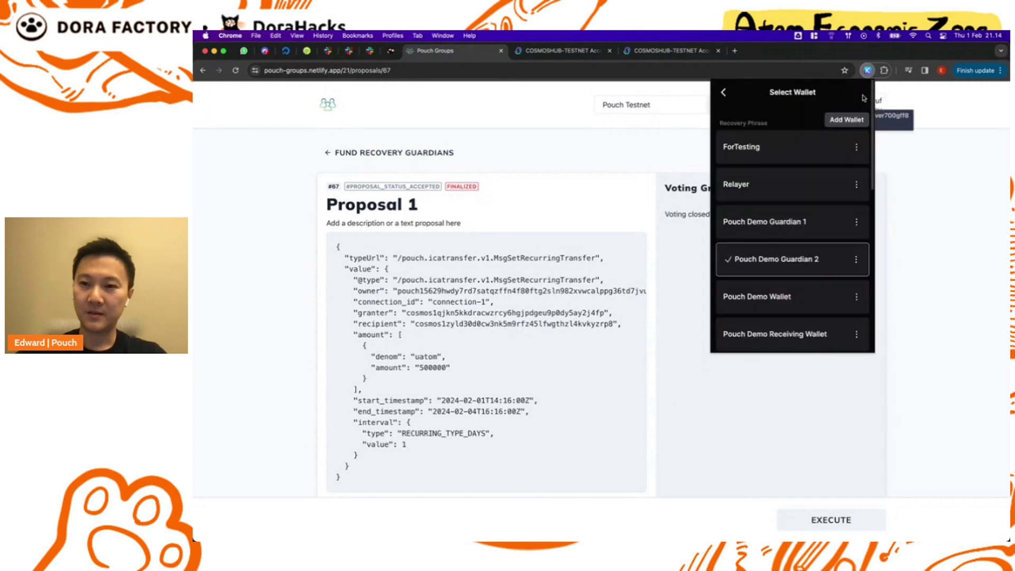
{"action": "left_click", "coordinate": [772, 295]}
{"action": "left_click", "coordinate": [748, 389]}
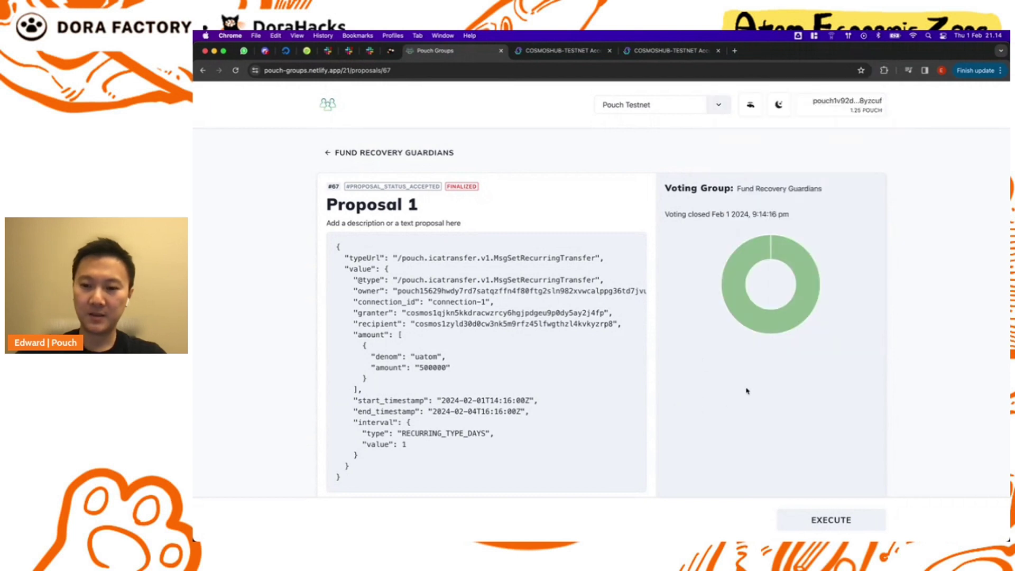
Execute the accepted Proposal 1 and approve the transaction in Keplr
{"action": "scroll", "coordinate": [748, 390], "scroll_direction": "down", "scroll_amount": 2}
{"action": "left_click", "coordinate": [826, 519]}
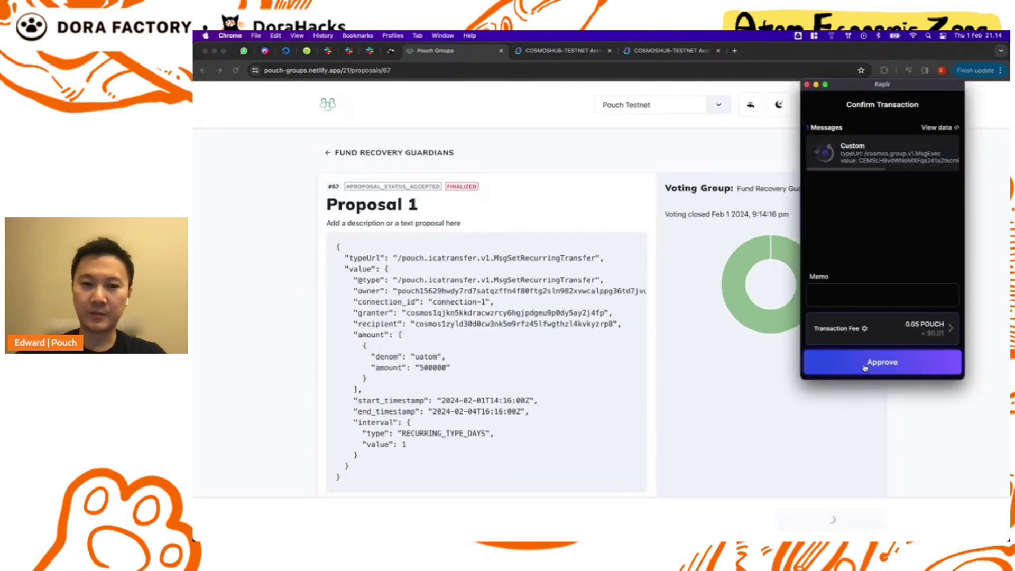
{"action": "left_click", "coordinate": [865, 369]}
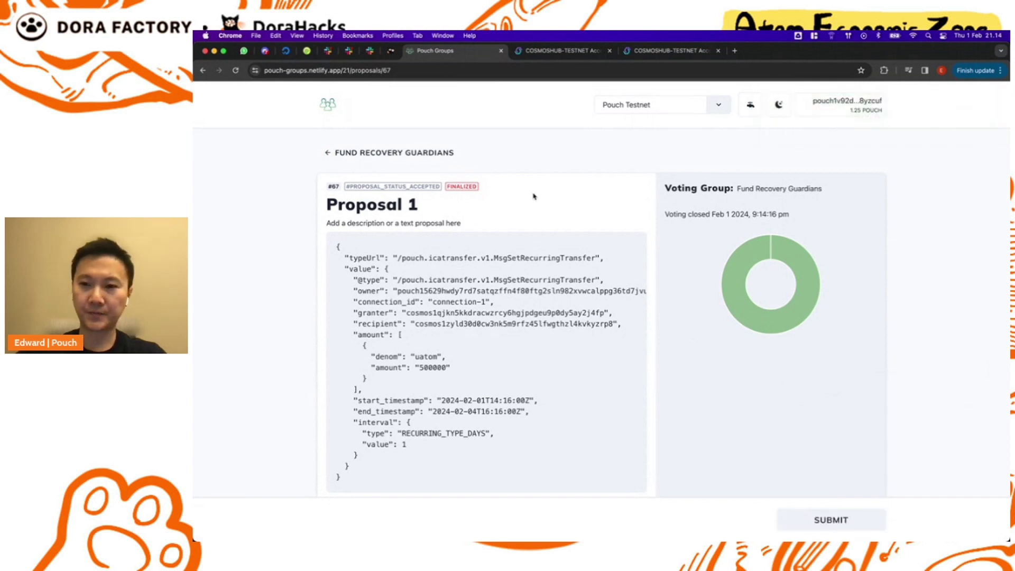
Show Fund Recovery Guardians' details down to the 500000 uatom daily Recurring Transfers table
{"action": "left_click", "coordinate": [360, 152]}
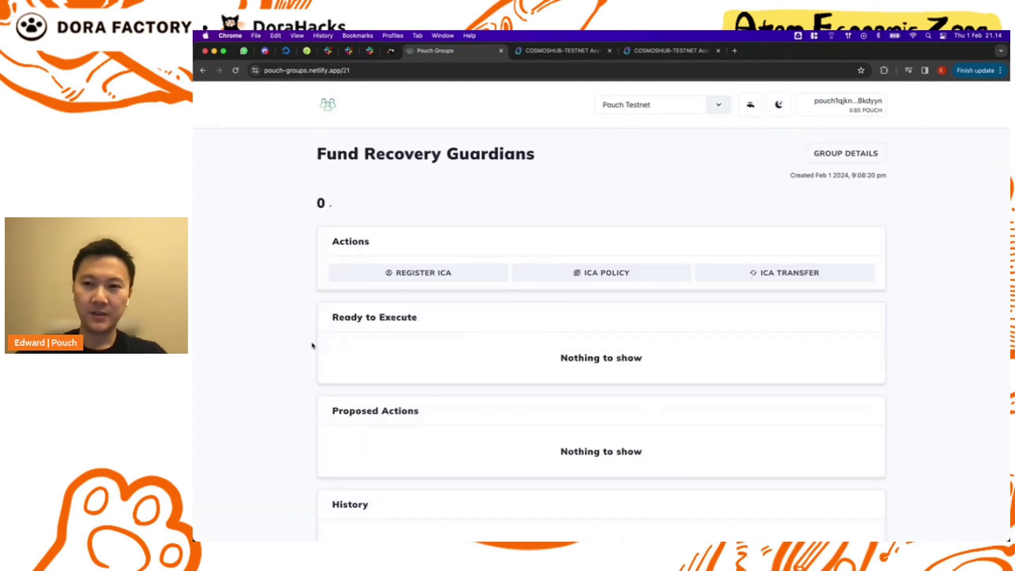
{"action": "left_click", "coordinate": [828, 154]}
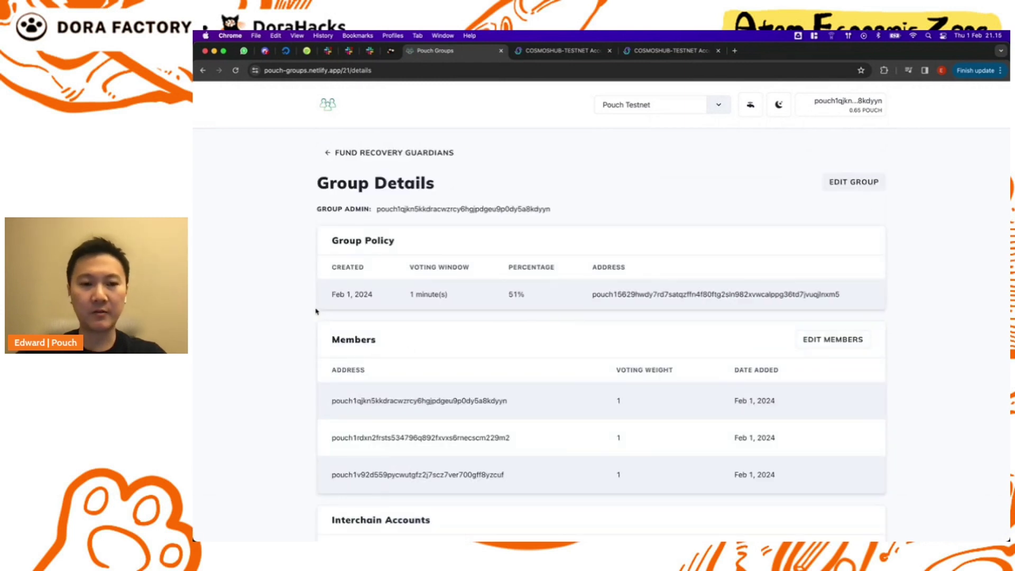
{"action": "scroll", "coordinate": [316, 311], "scroll_direction": "down", "scroll_amount": 5}
{"action": "scroll", "coordinate": [316, 311], "scroll_direction": "down", "scroll_amount": 2}
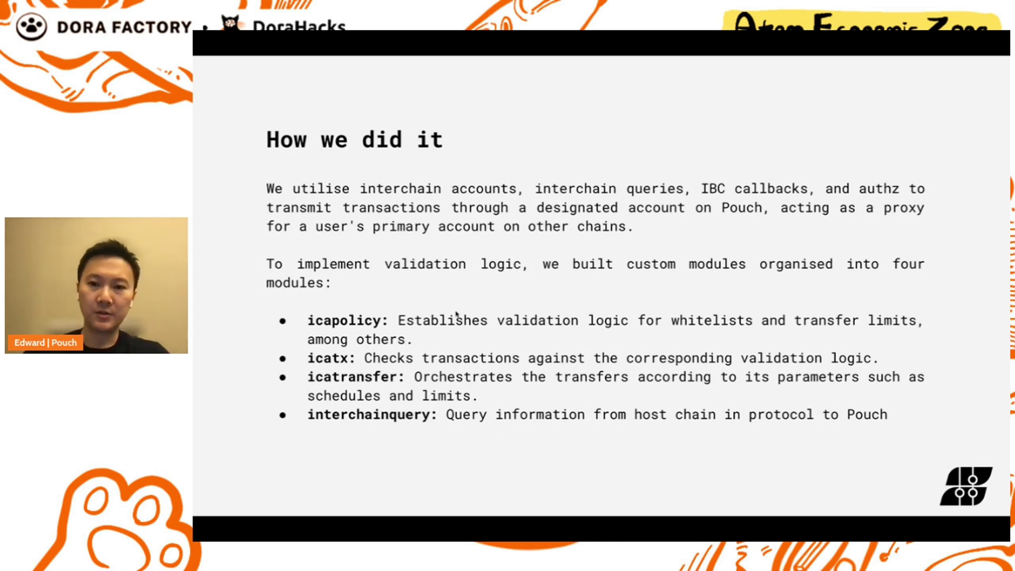
Advance the presentation to the "What we've built" slide
{"action": "key", "text": "Right"}
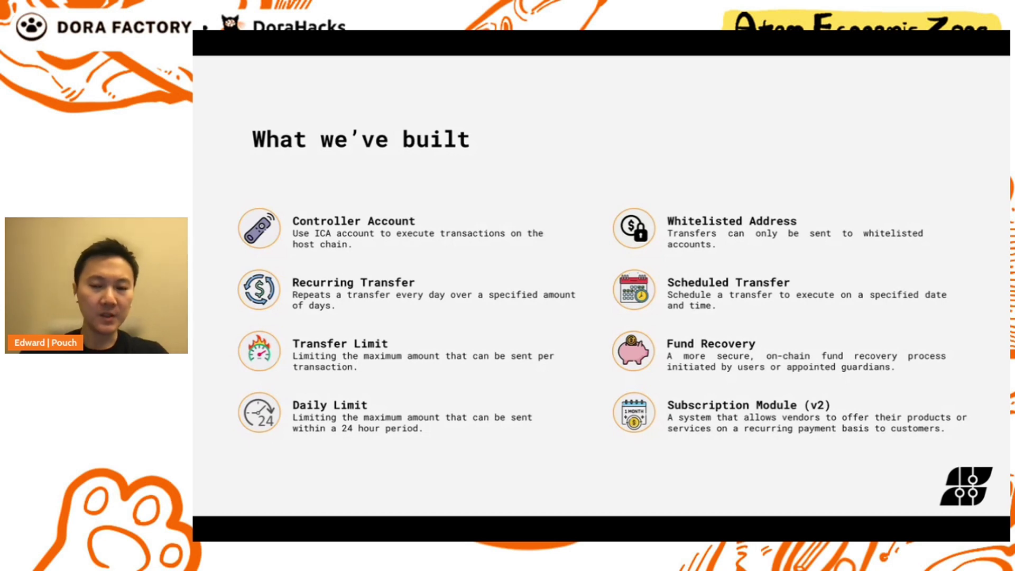
Return to the browser and show the recurring transfer's next run at 2 Feb 24, 21:16
{"action": "key", "text": "ctrl+Left"}
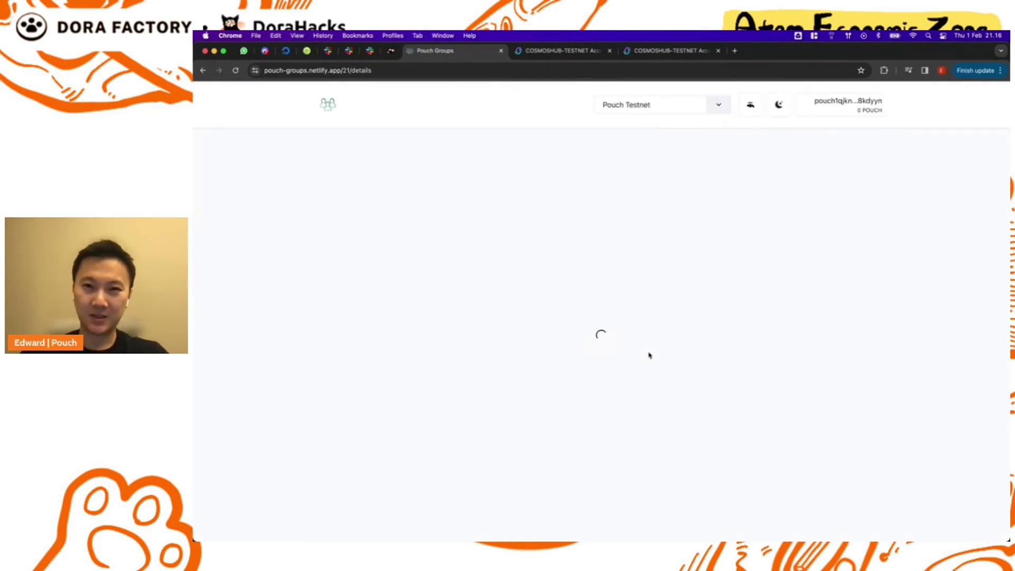
{"action": "scroll", "coordinate": [650, 356], "scroll_direction": "down", "scroll_amount": 7}
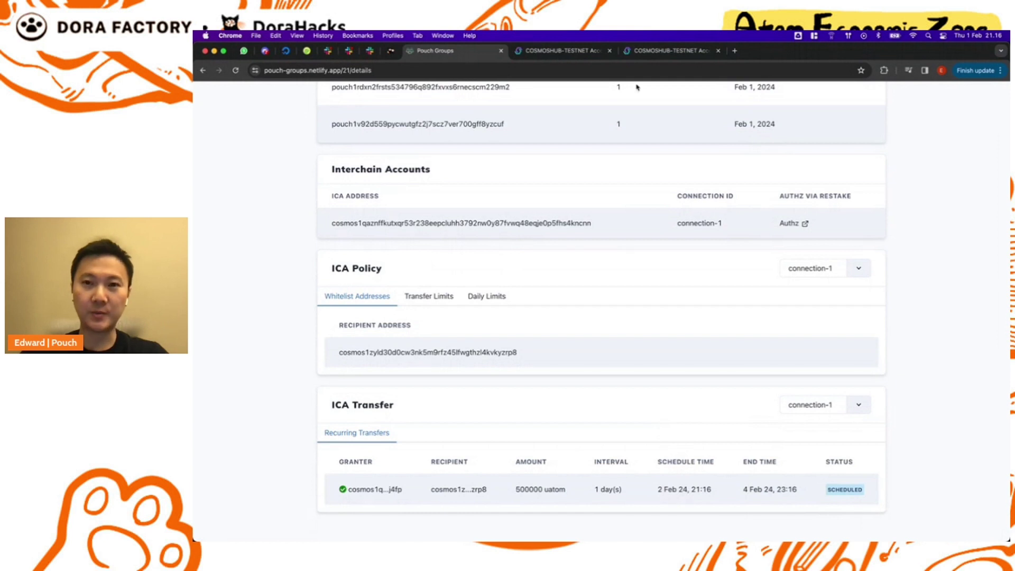
Reload the recipient's Mintscan account to confirm 0.500000 ATOM, then return to Pouch Groups
{"action": "left_click", "coordinate": [639, 51]}
{"action": "scroll", "coordinate": [793, 254], "scroll_direction": "down", "scroll_amount": 3}
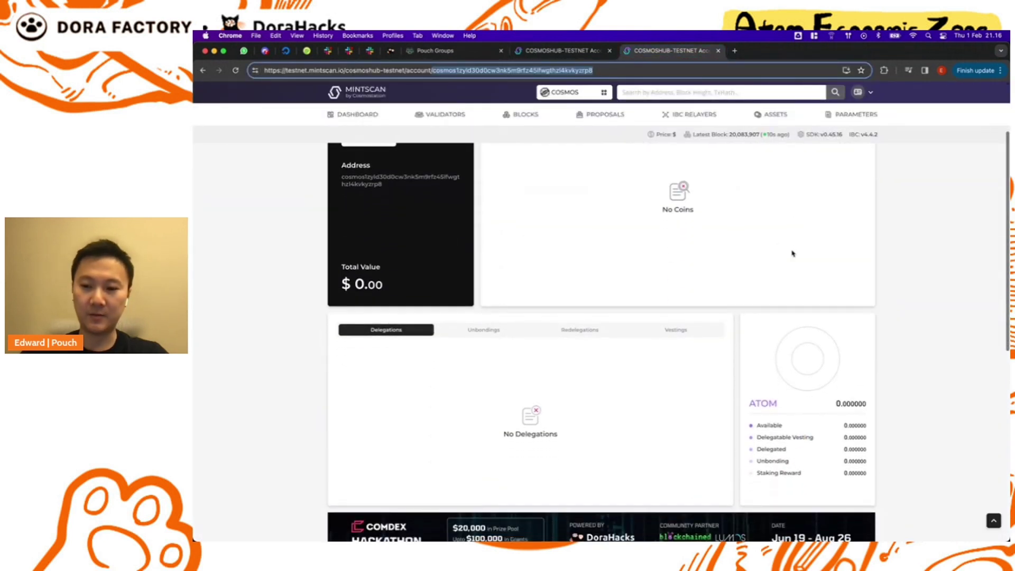
{"action": "key", "text": "super+r"}
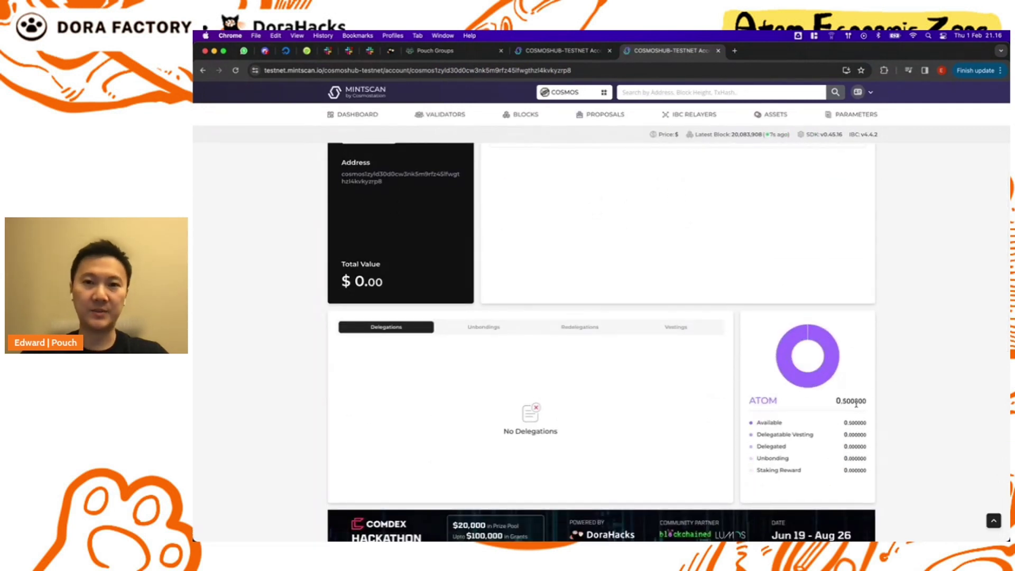
{"action": "scroll", "coordinate": [855, 402], "scroll_direction": "down", "scroll_amount": 1}
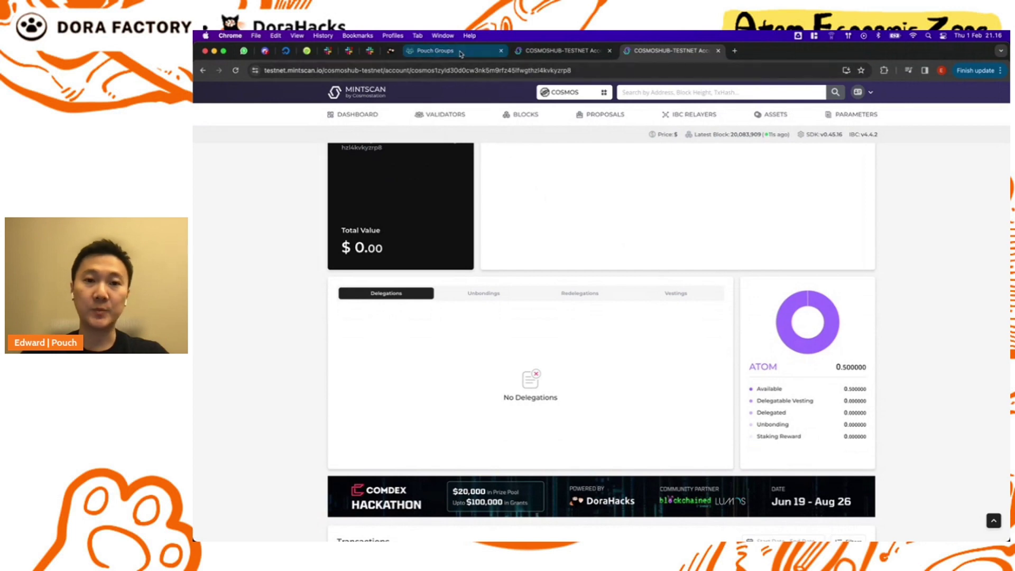
{"action": "left_click", "coordinate": [460, 53]}
Return to the slides and advance to the "Vision" slide
{"action": "key", "text": "ctrl+Right"}
{"action": "key", "text": "Right"}
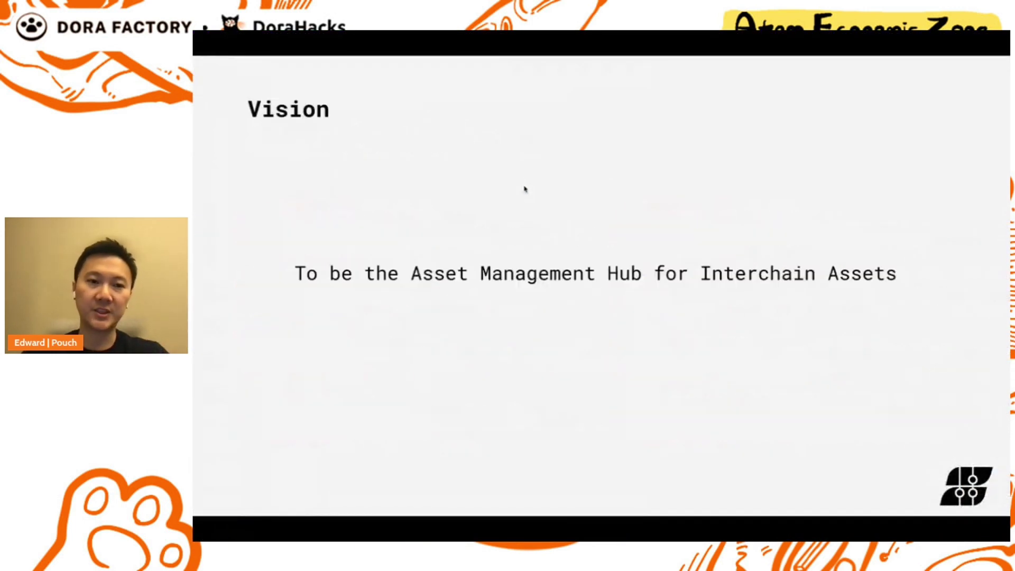